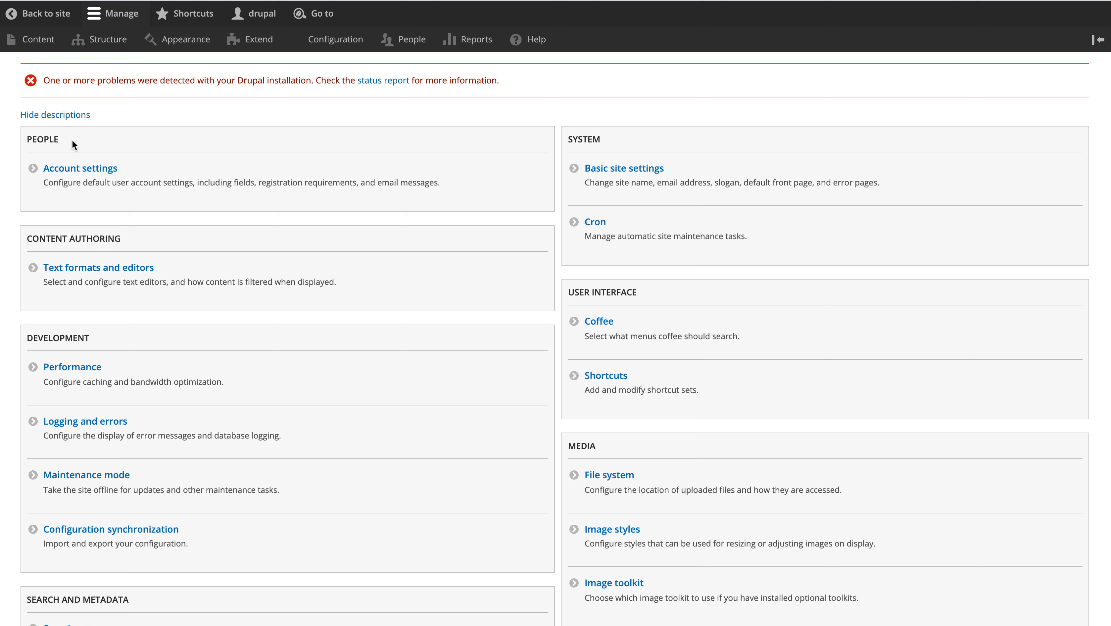
Review the User Interface and Media sections of the site's configuration overview.
scroll(299, 294, down, 1)
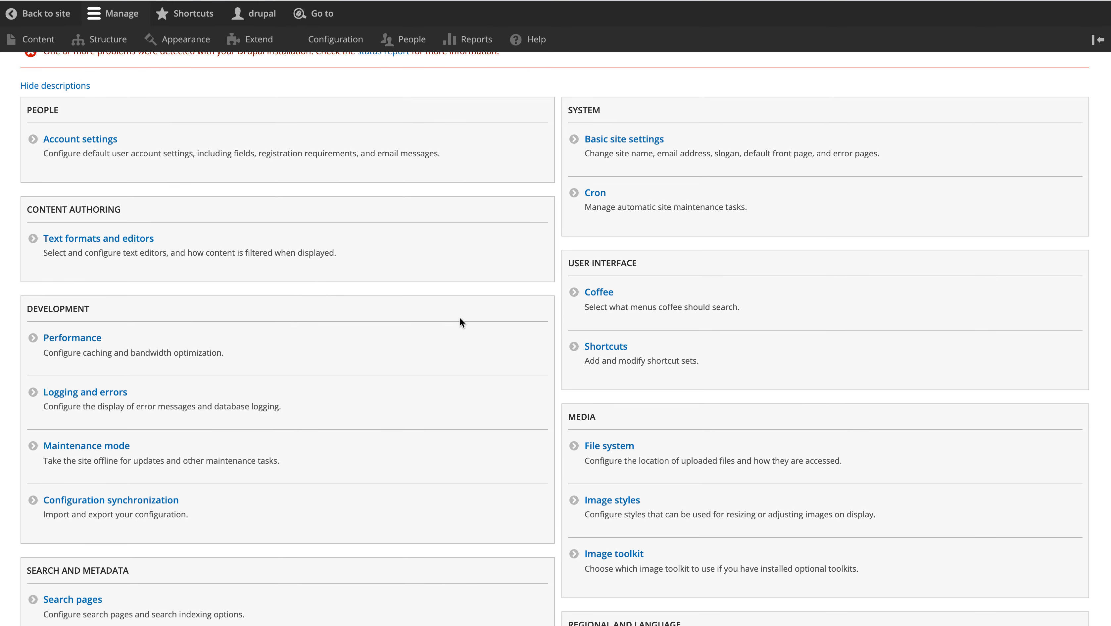
scroll(460, 319, down, 1)
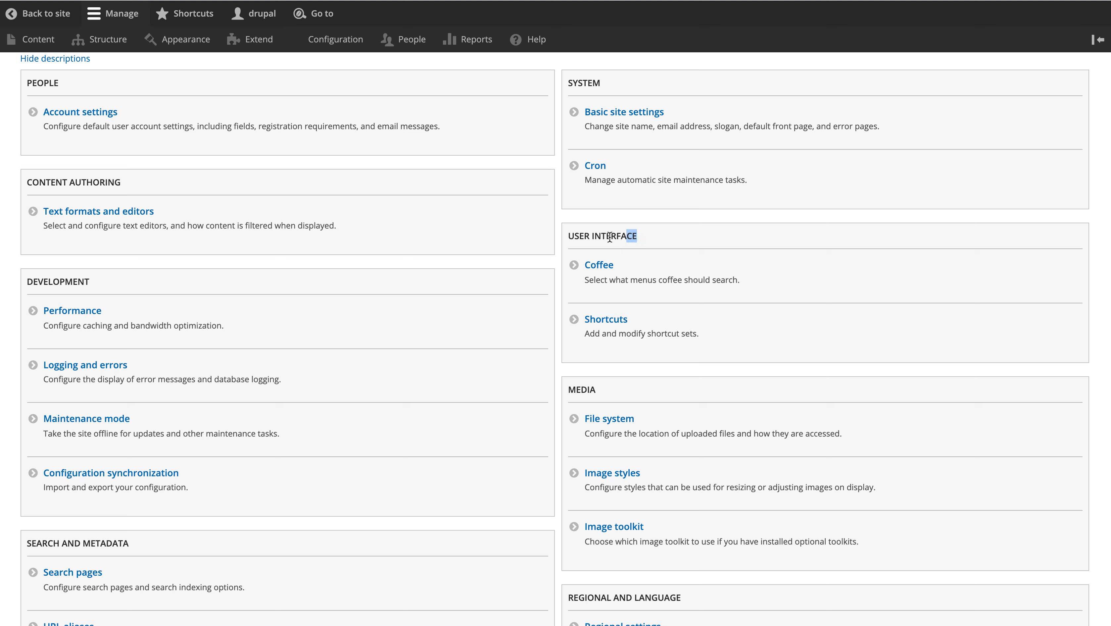
drag(609, 237, 566, 244)
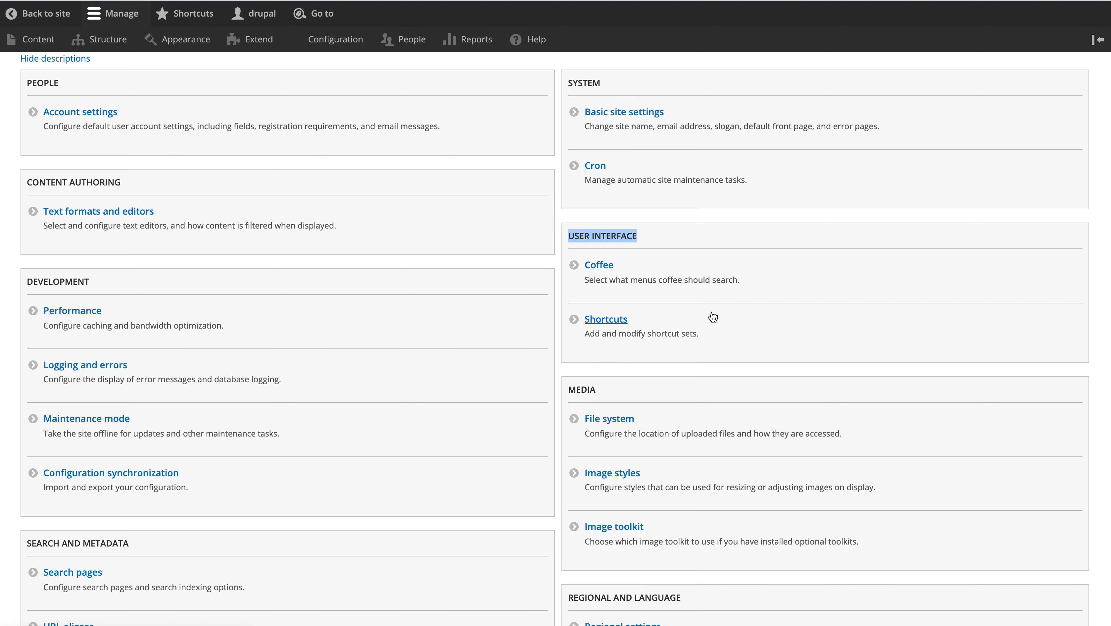
scroll(701, 316, down, 1)
scroll(713, 317, down, 1)
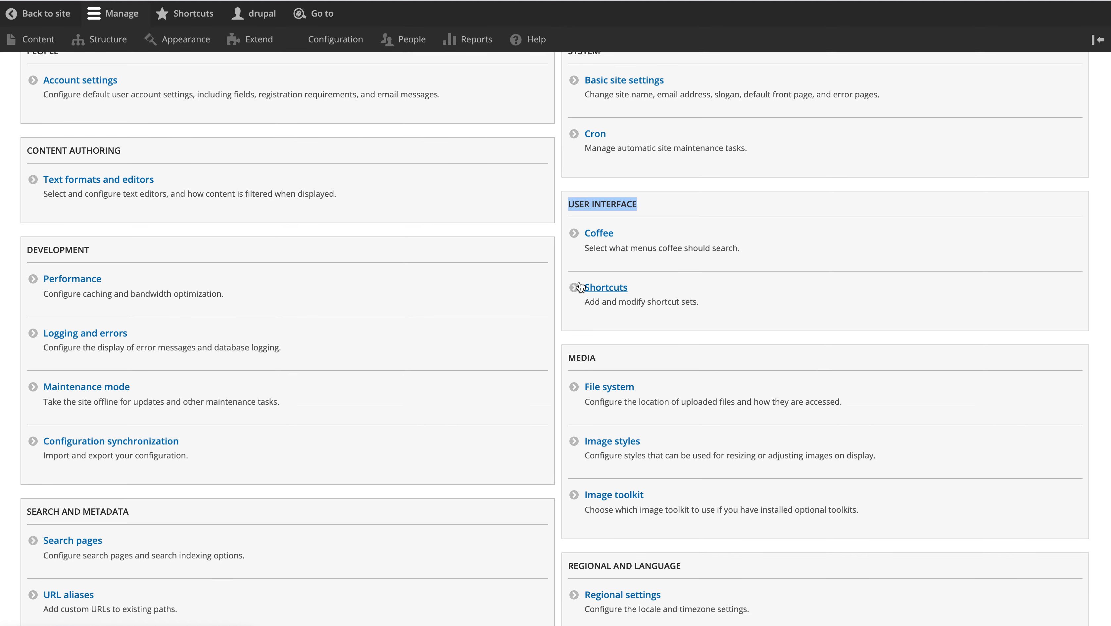
scroll(596, 291, down, 2)
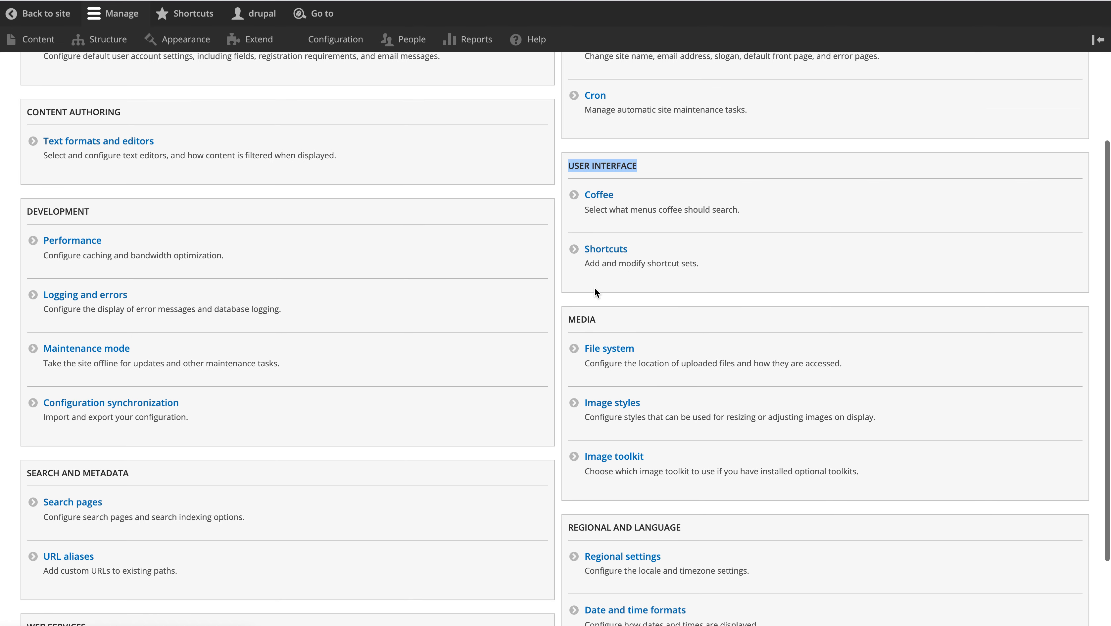
drag(569, 321, 605, 322)
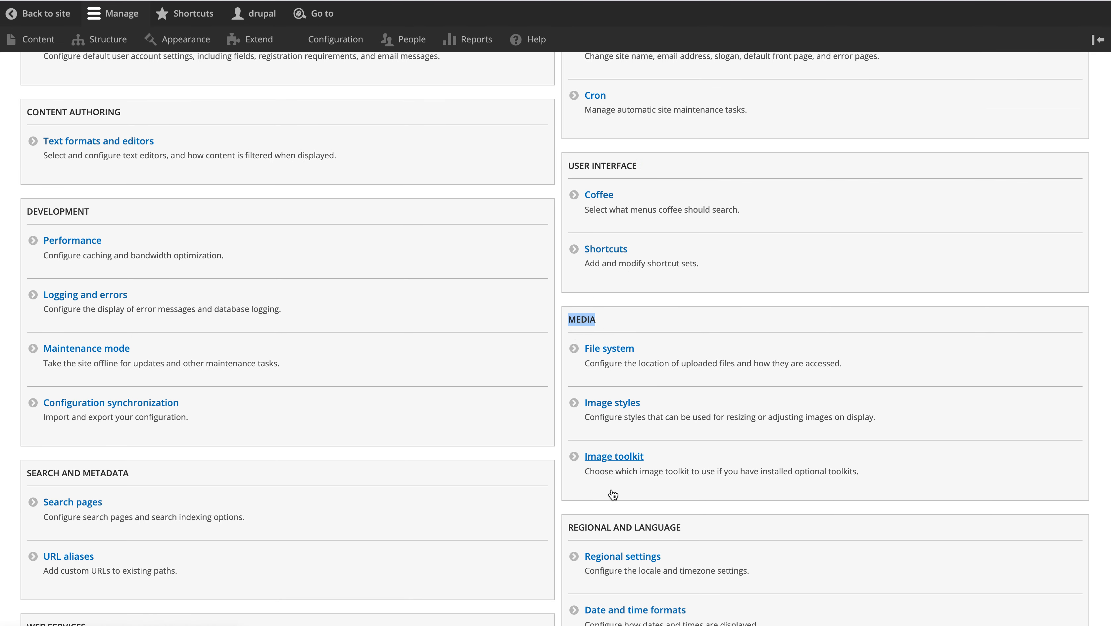
scroll(612, 495, up, 1)
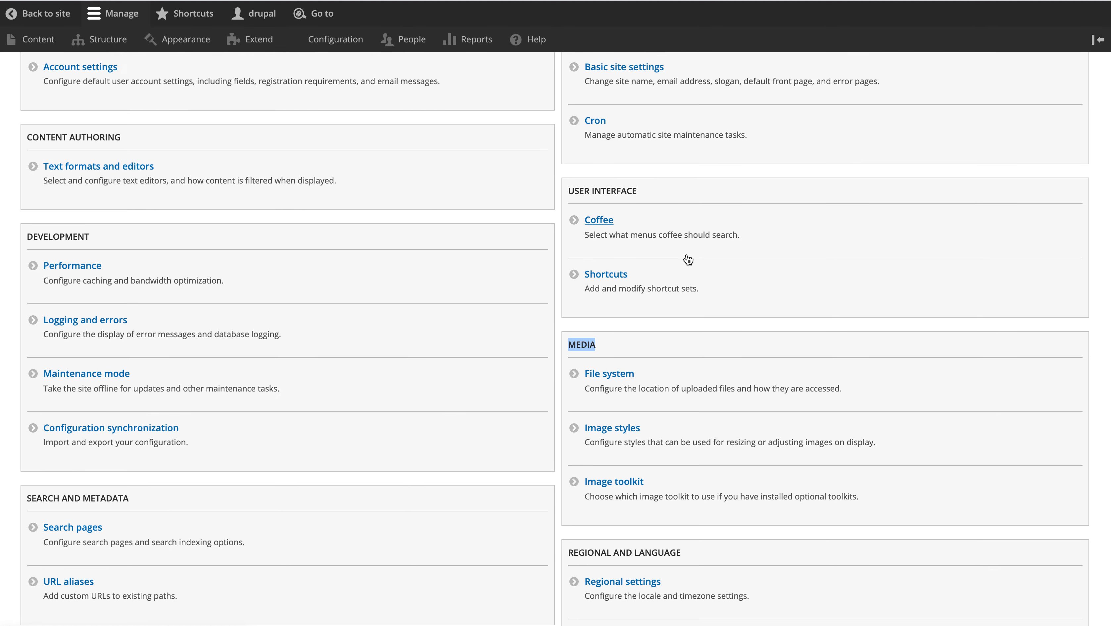
scroll(701, 283, up, 1)
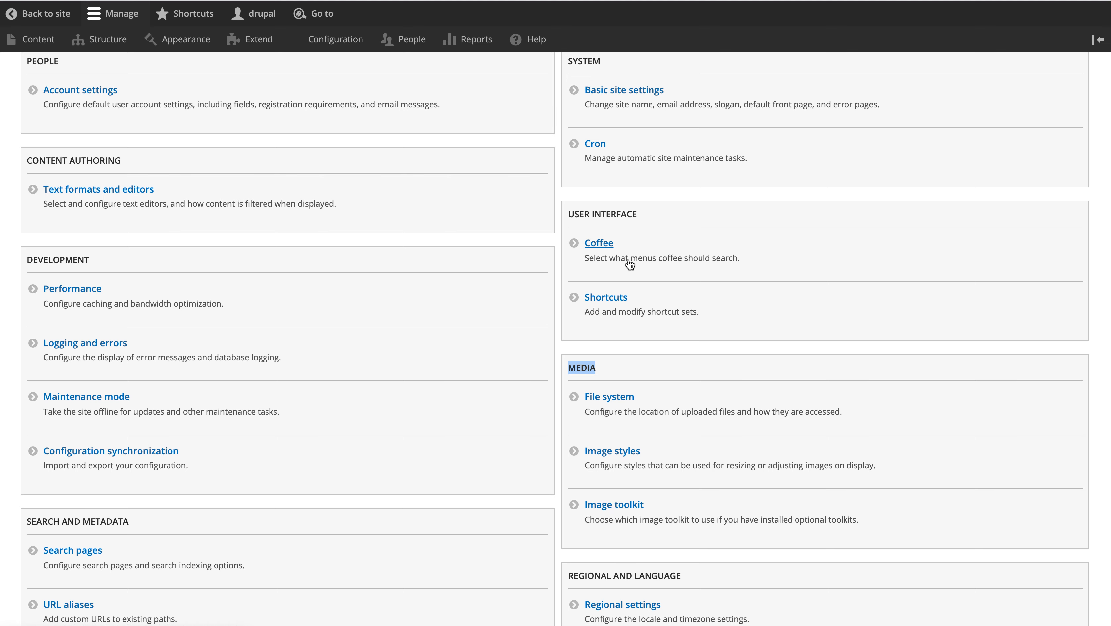
Find the Performance page by searching the admin destinations for "per", and clear all caches there.
click(327, 15)
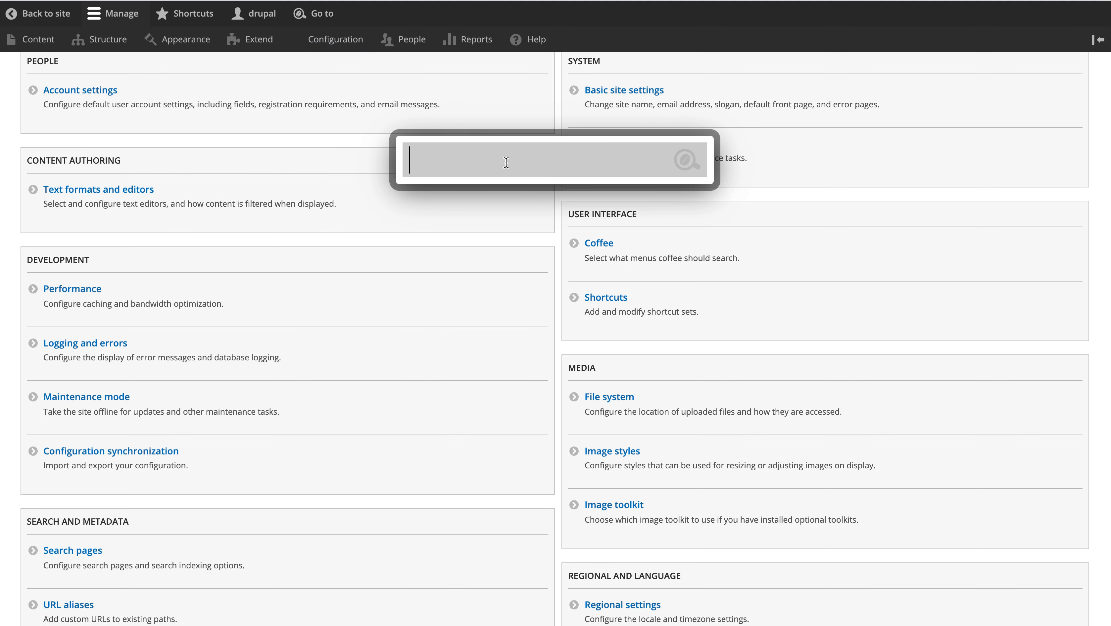
text(per)
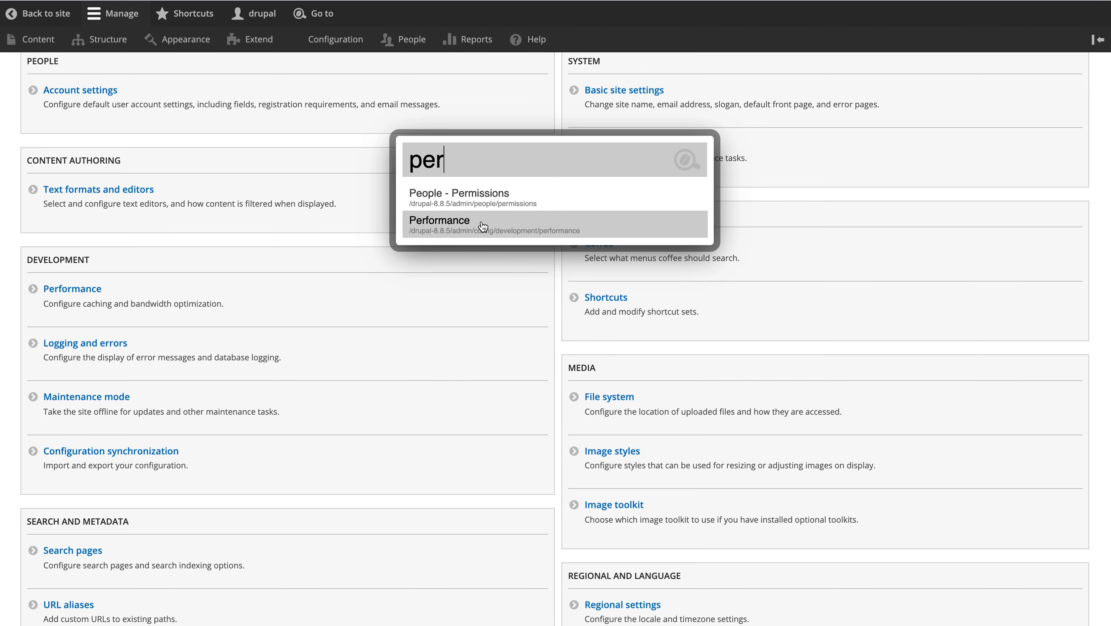
click(482, 226)
click(103, 185)
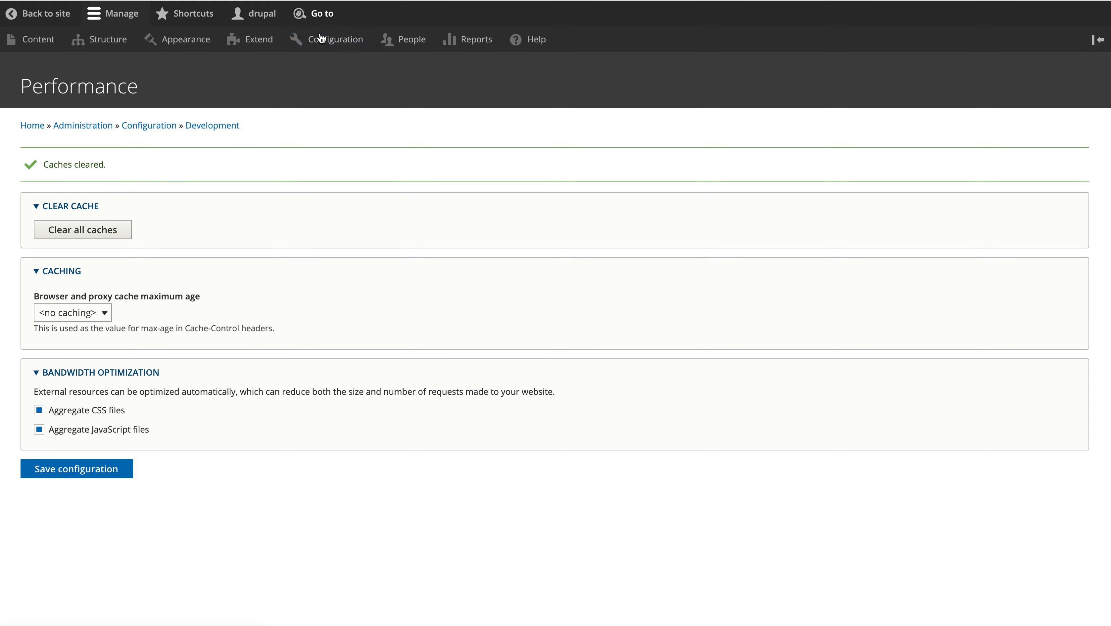
Go back to the configuration overview and list the links of the Default shortcut set.
click(326, 43)
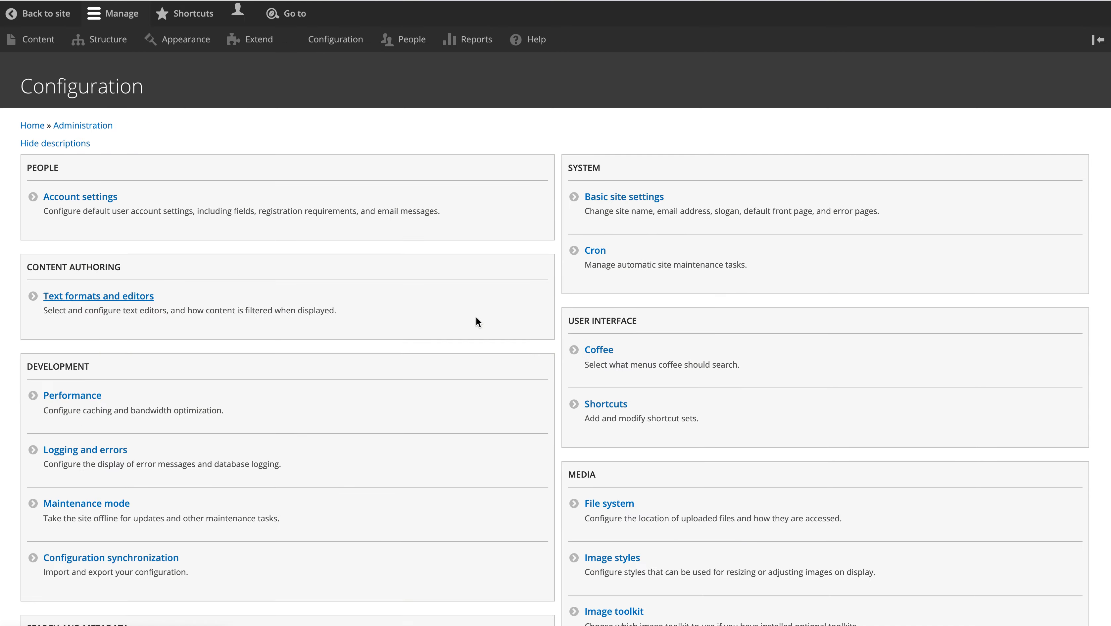
scroll(477, 321, down, 3)
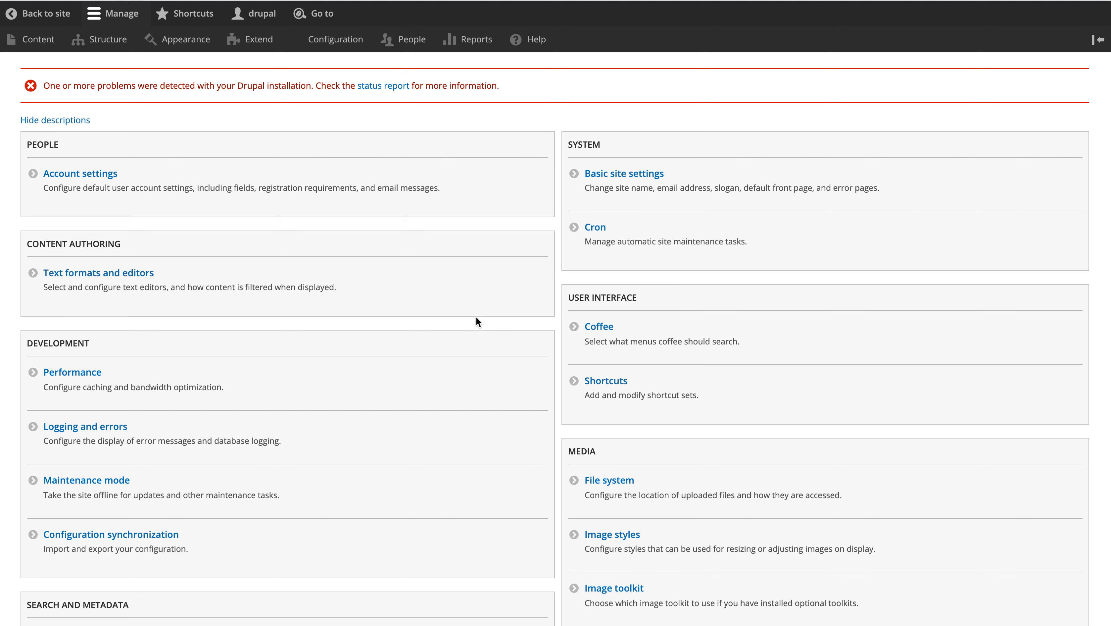
scroll(476, 317, down, 1)
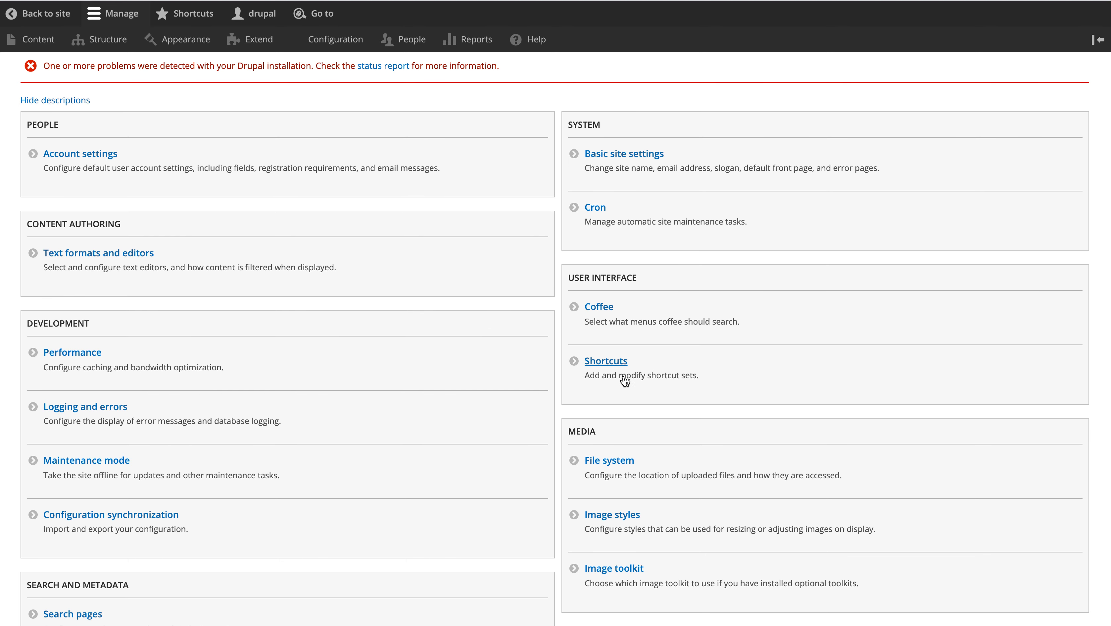
click(201, 18)
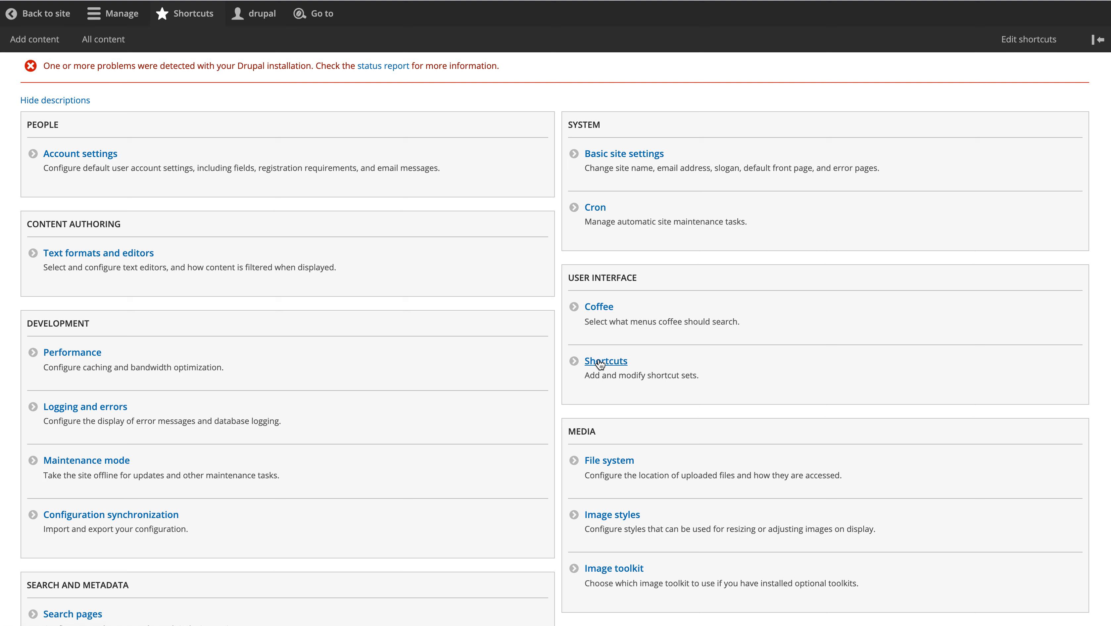
click(612, 361)
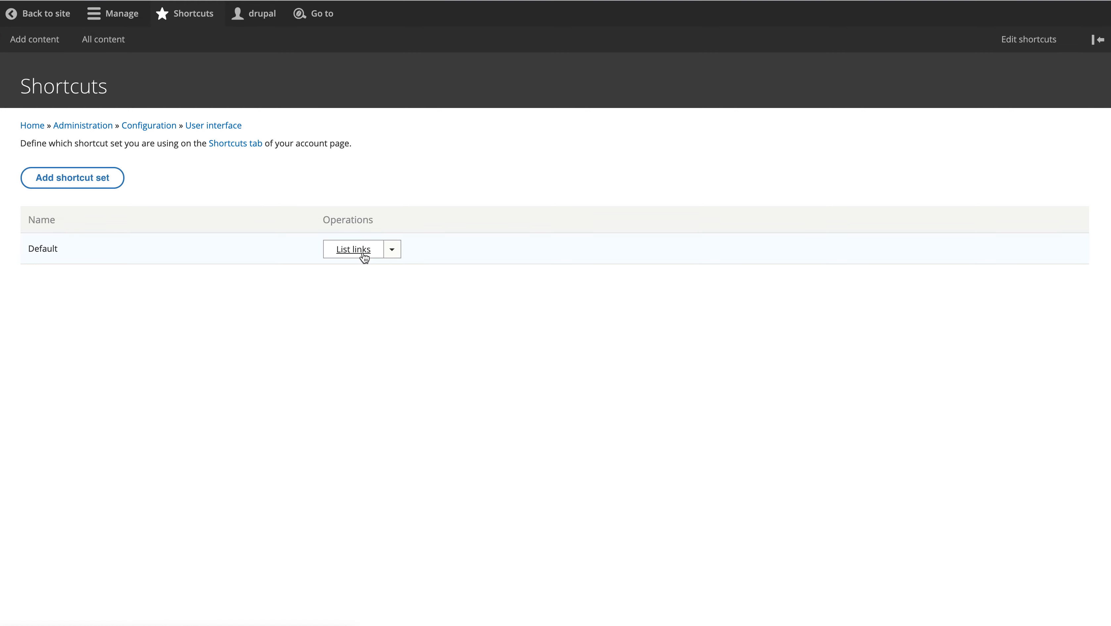
click(354, 249)
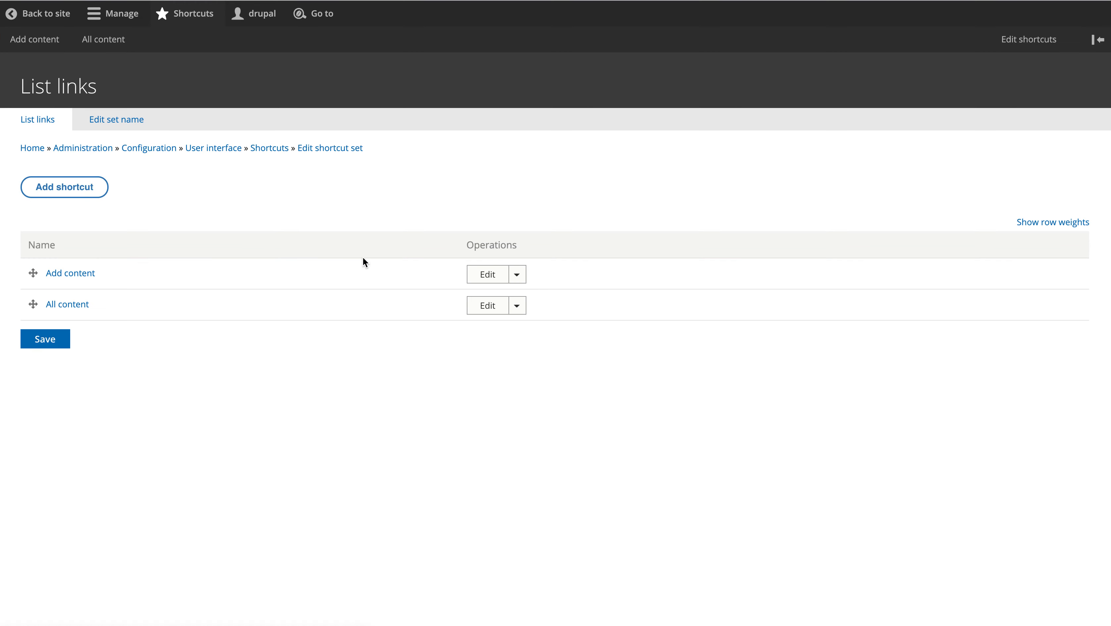
Add a shortcut named "clear" with the path /admin/config/development/performance and save it.
click(69, 186)
click(129, 161)
text(Go)
key(BackSpace)
key(BackSpace)
text(c)
key(BackSpace)
text(clear)
click(271, 223)
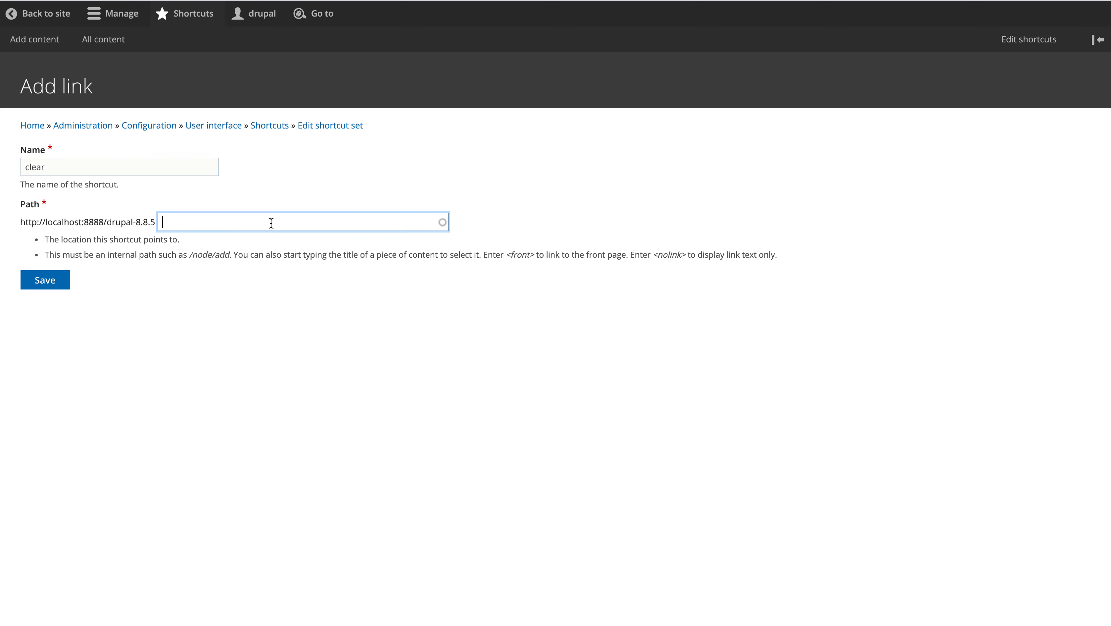
text(/admin/config/development/performance)
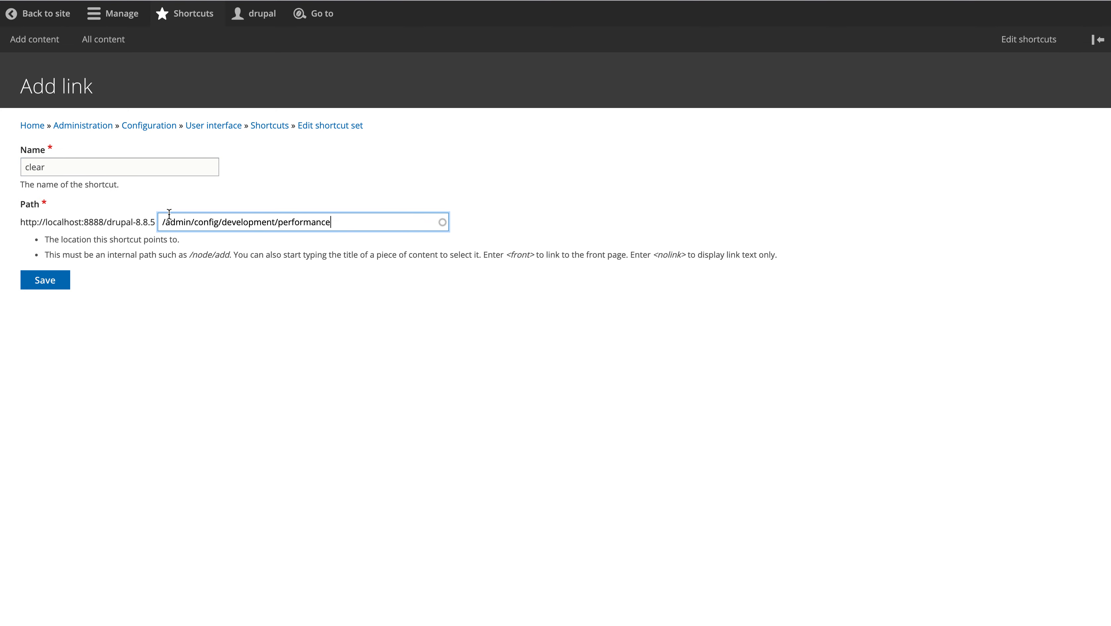
drag(162, 222, 333, 223)
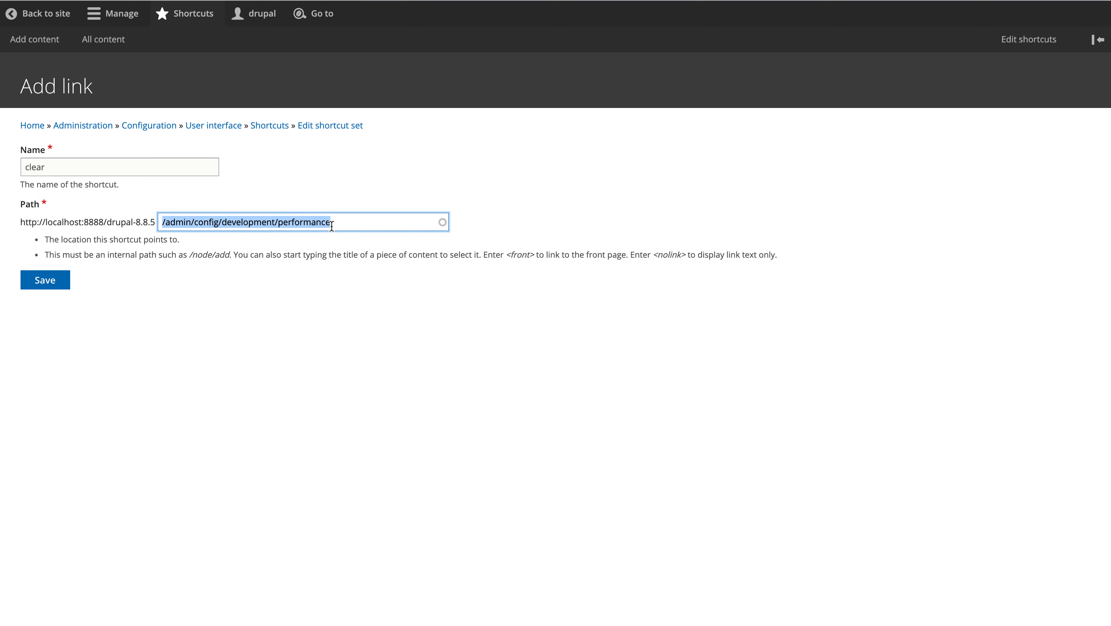
click(62, 285)
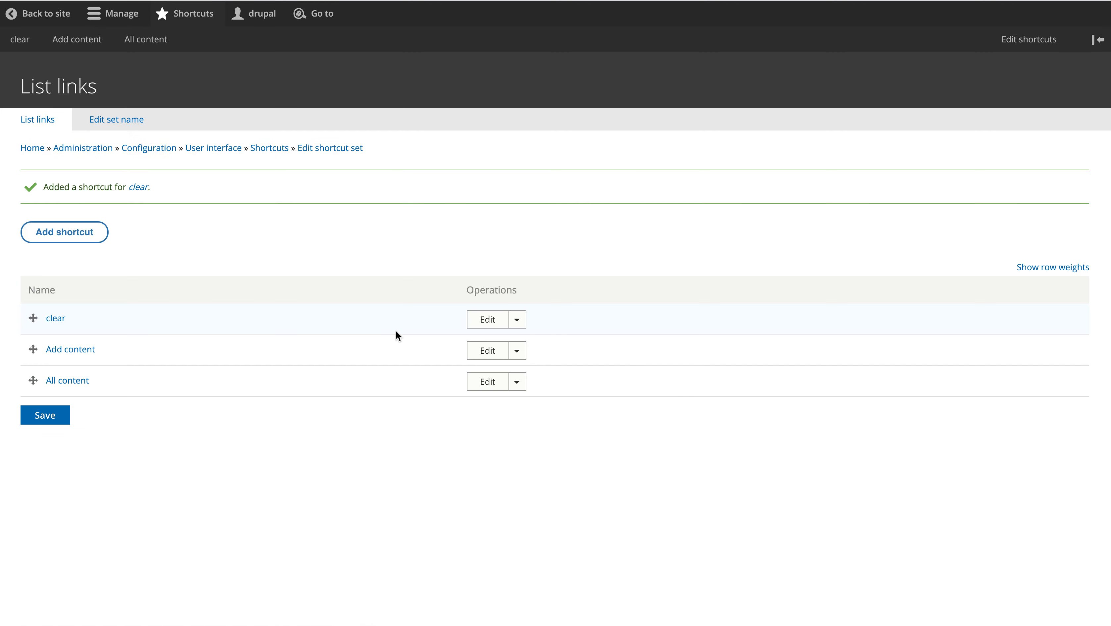
Use the new "clear" shortcut to reach the Performance page and clear all caches.
click(191, 15)
click(192, 16)
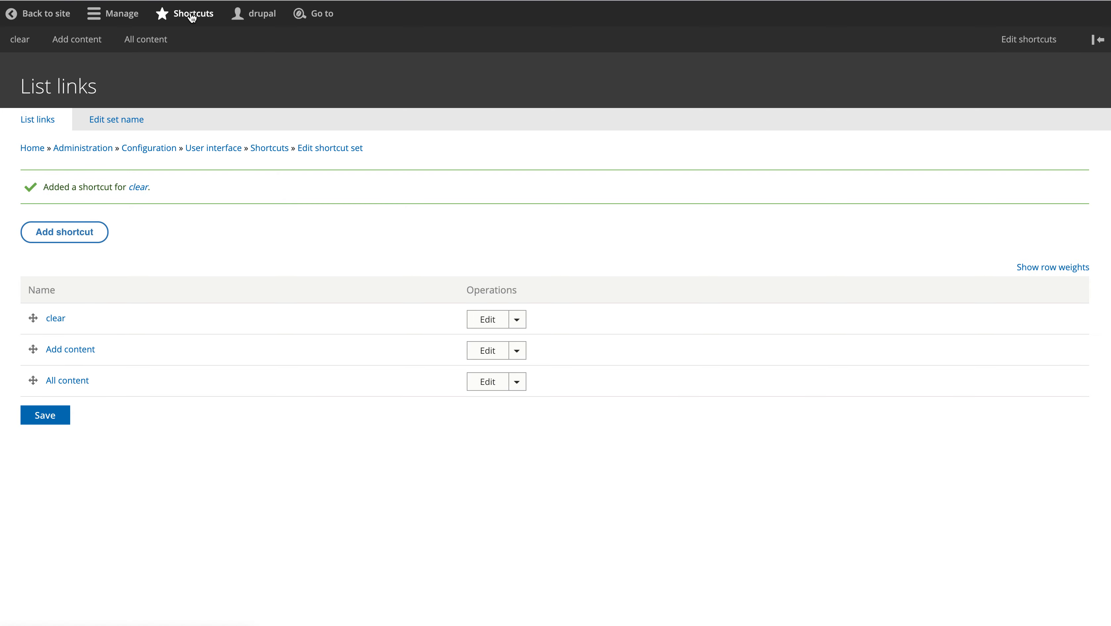
click(25, 45)
click(110, 186)
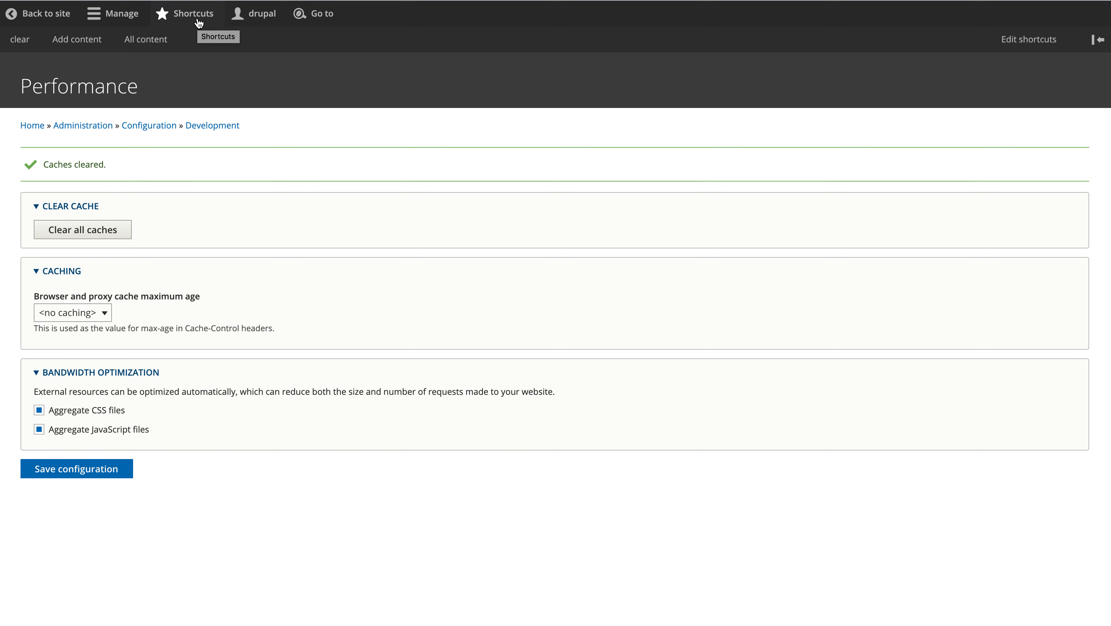
Return to the configuration overview and open the File system settings in the Media section.
click(119, 14)
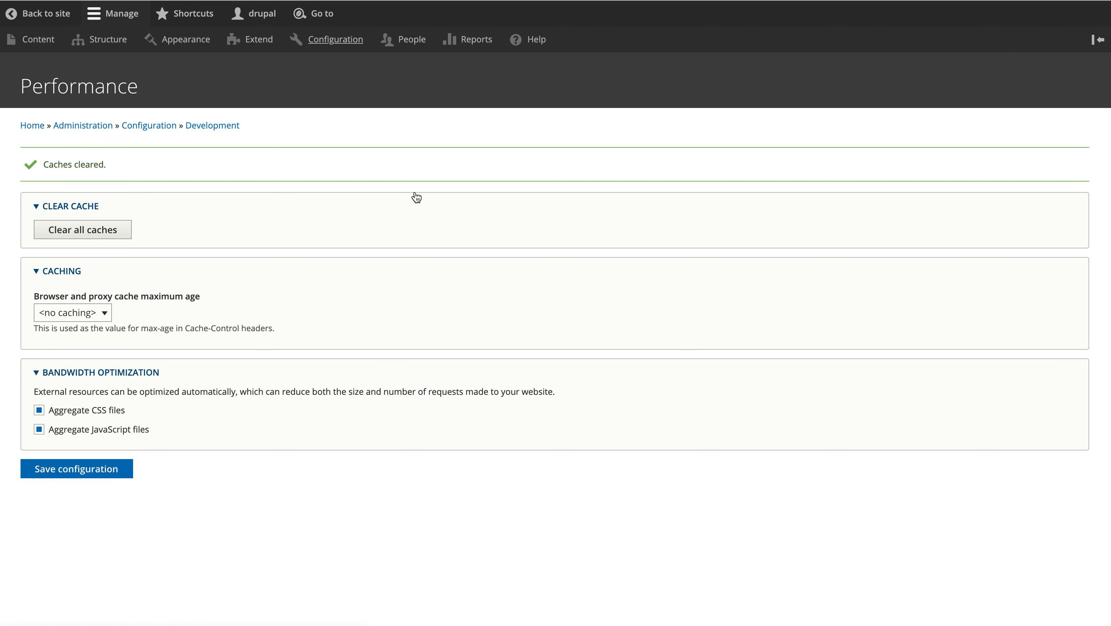
scroll(416, 198, down, 3)
scroll(417, 198, down, 2)
scroll(416, 197, down, 1)
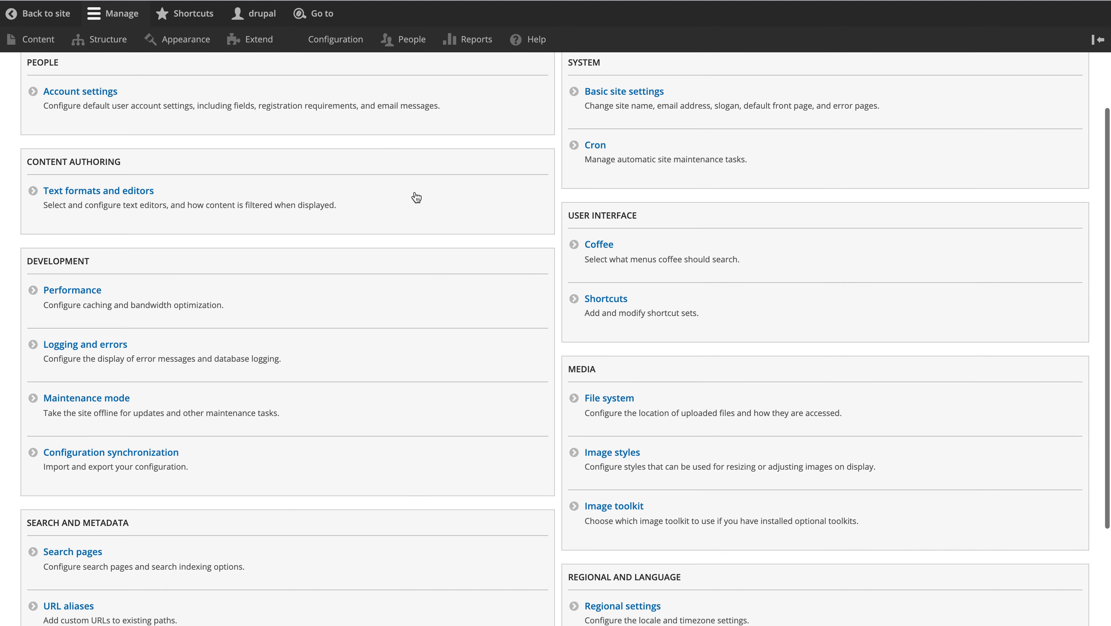
scroll(417, 197, up, 2)
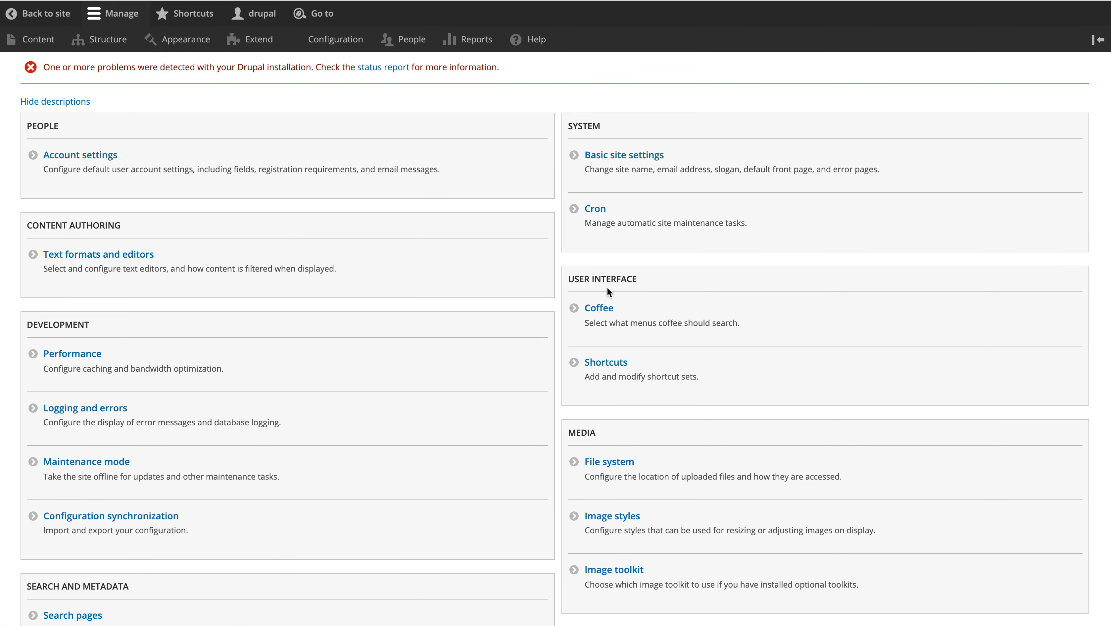
scroll(639, 293, down, 3)
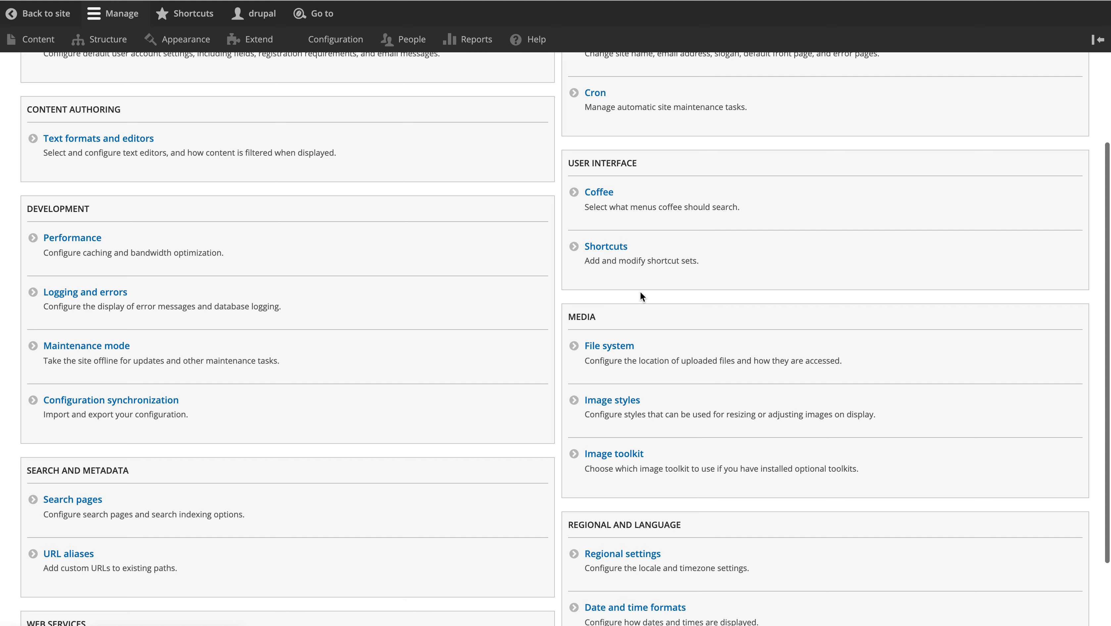
scroll(641, 296, down, 1)
drag(568, 295, 595, 296)
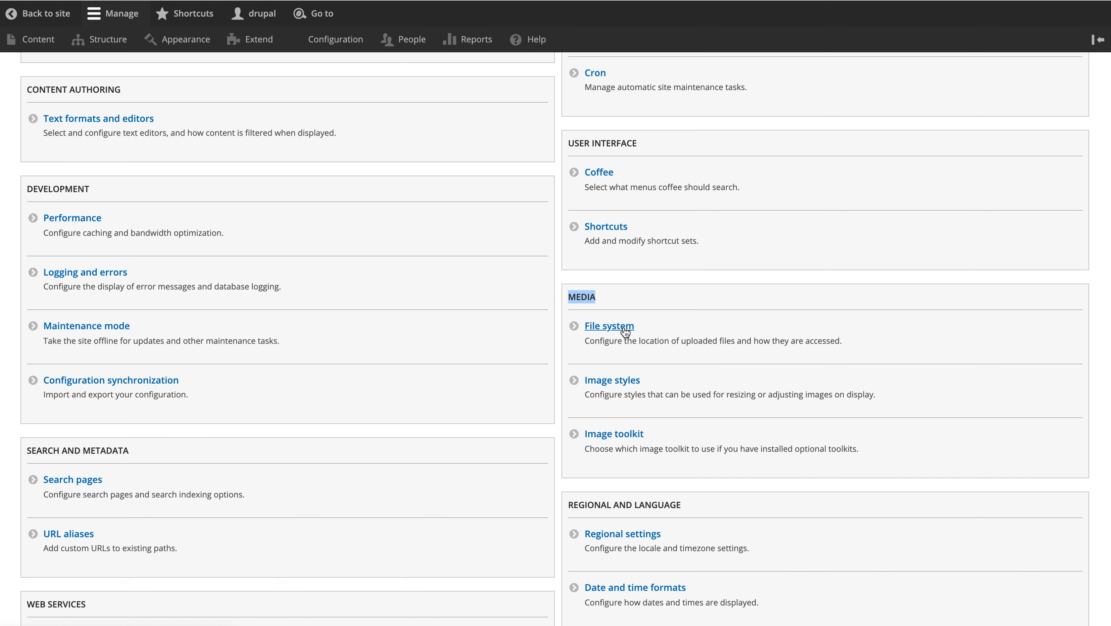
scroll(700, 343, down, 1)
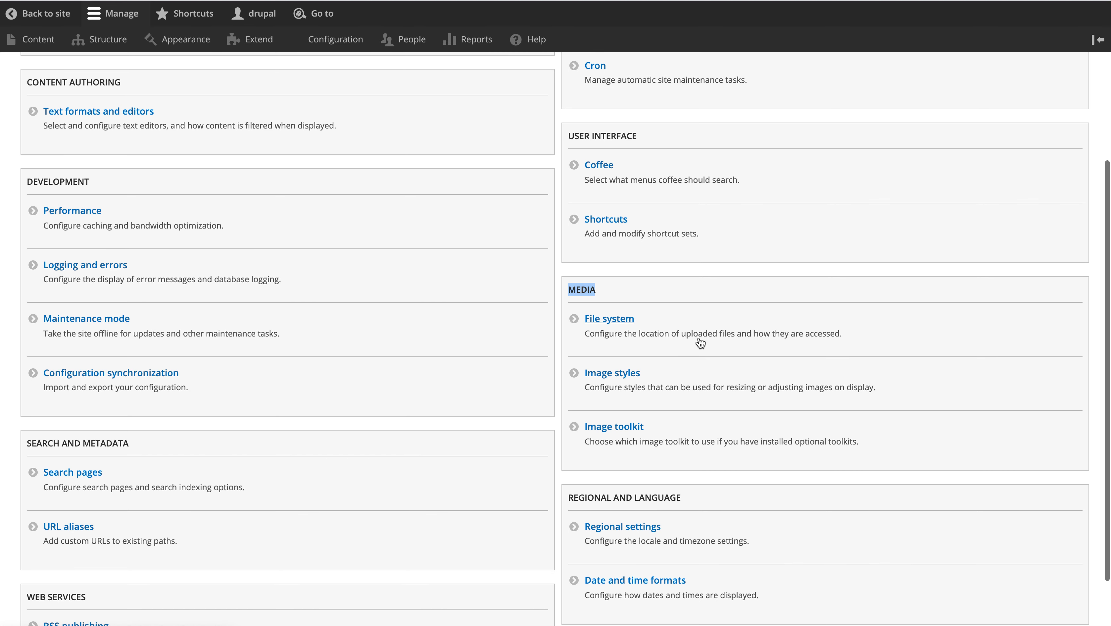
click(618, 319)
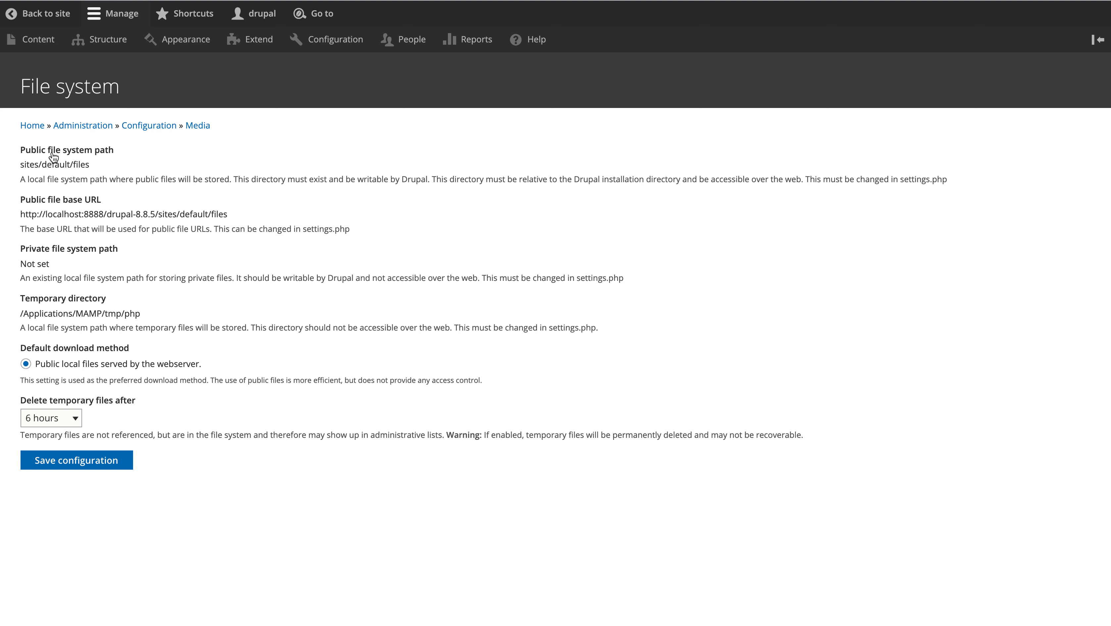
Examine the public file system path and the note on where it must be changed.
drag(95, 168, 20, 169)
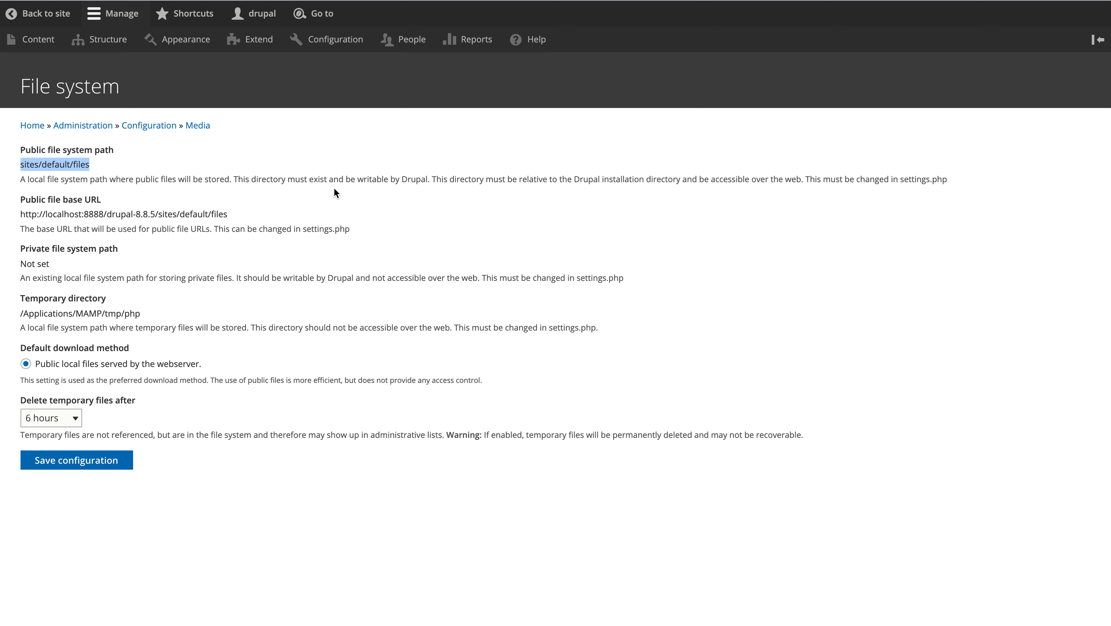
drag(464, 180, 570, 180)
click(602, 180)
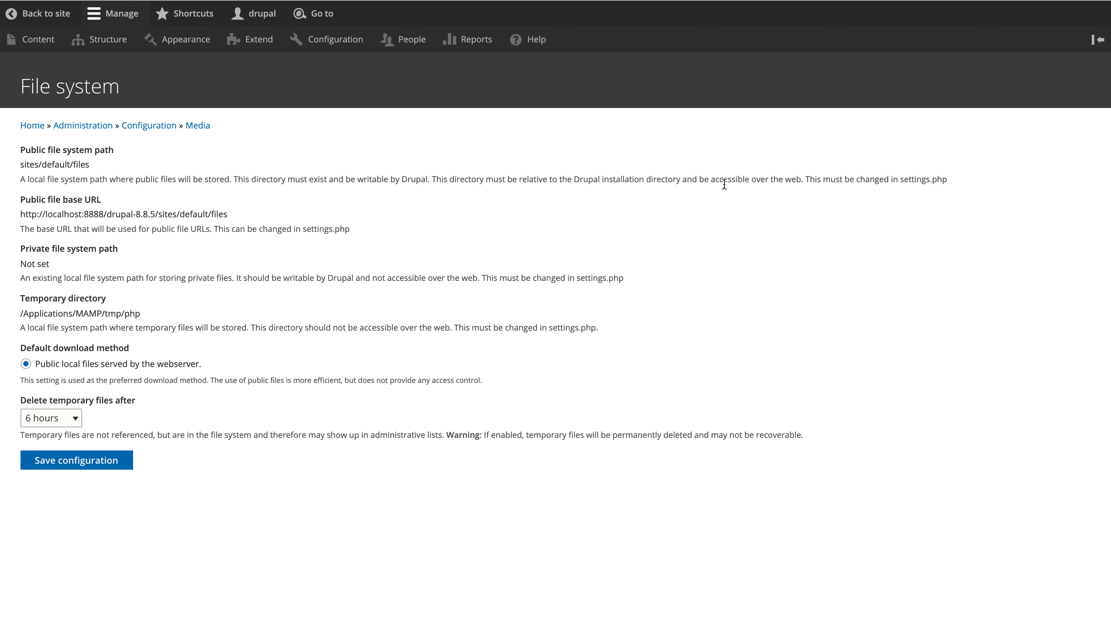
drag(807, 179, 947, 181)
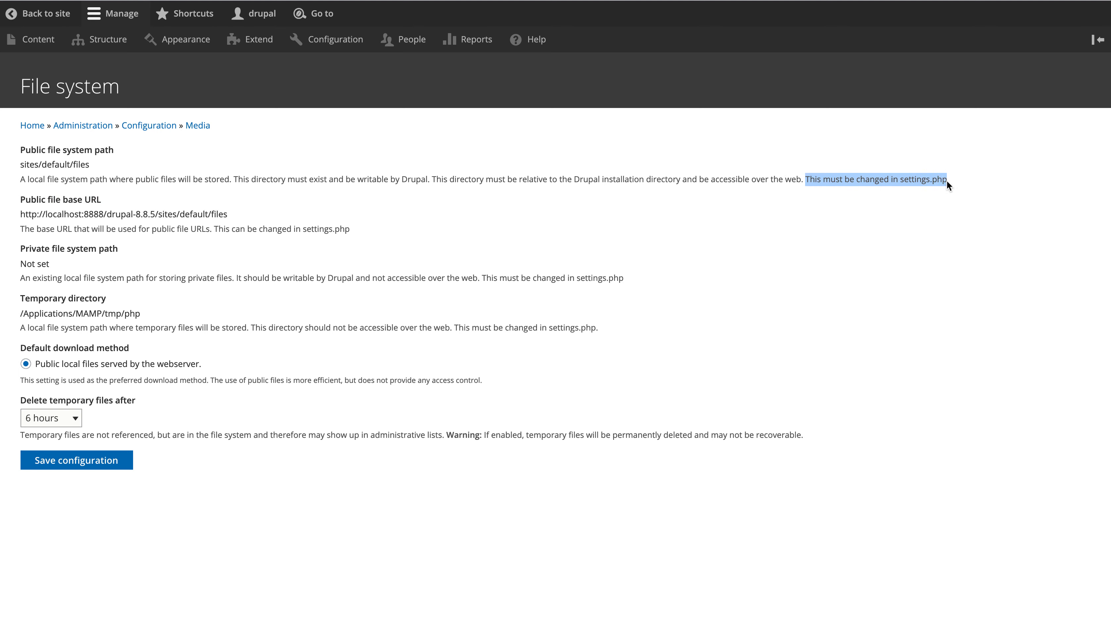
click(882, 201)
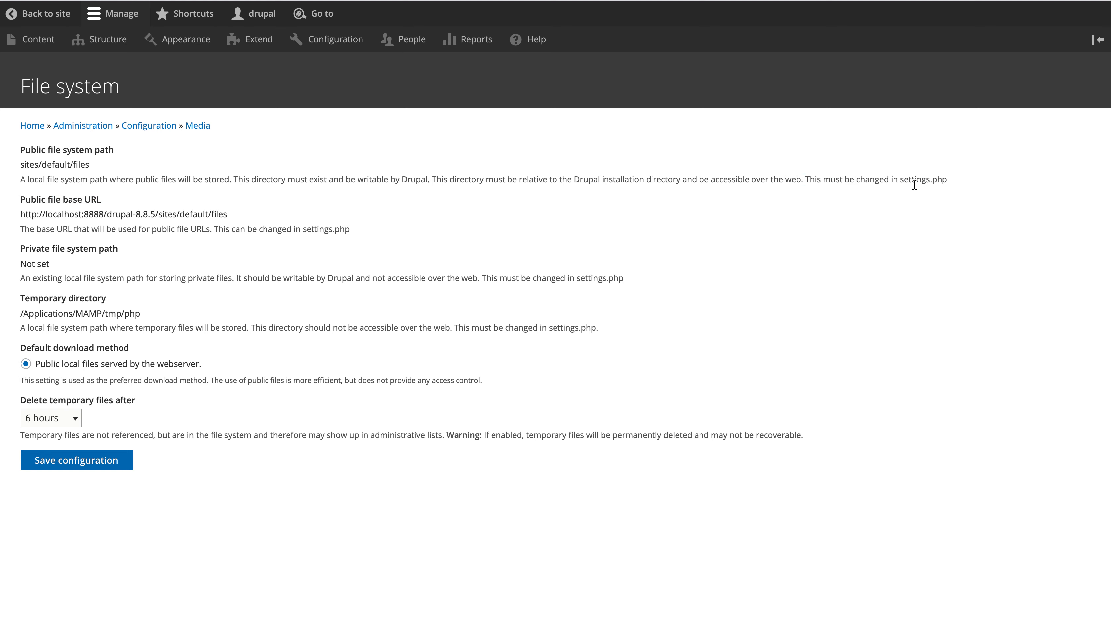
drag(901, 179, 969, 183)
drag(91, 164, 21, 170)
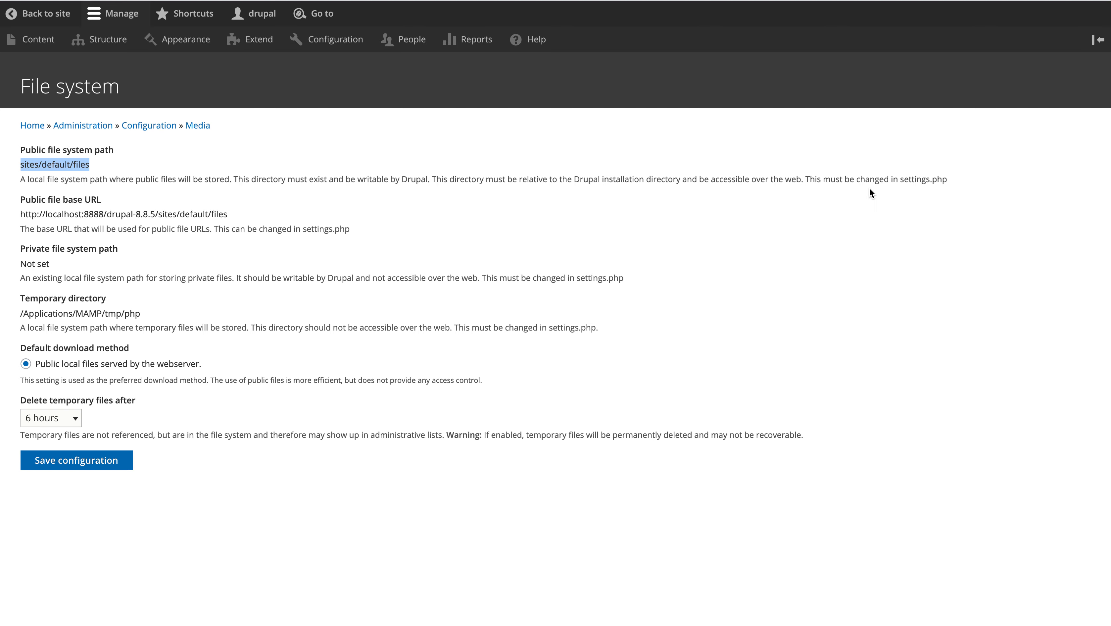
Examine the public file system and base URL notes about settings.php, then the default download method.
drag(901, 180, 948, 181)
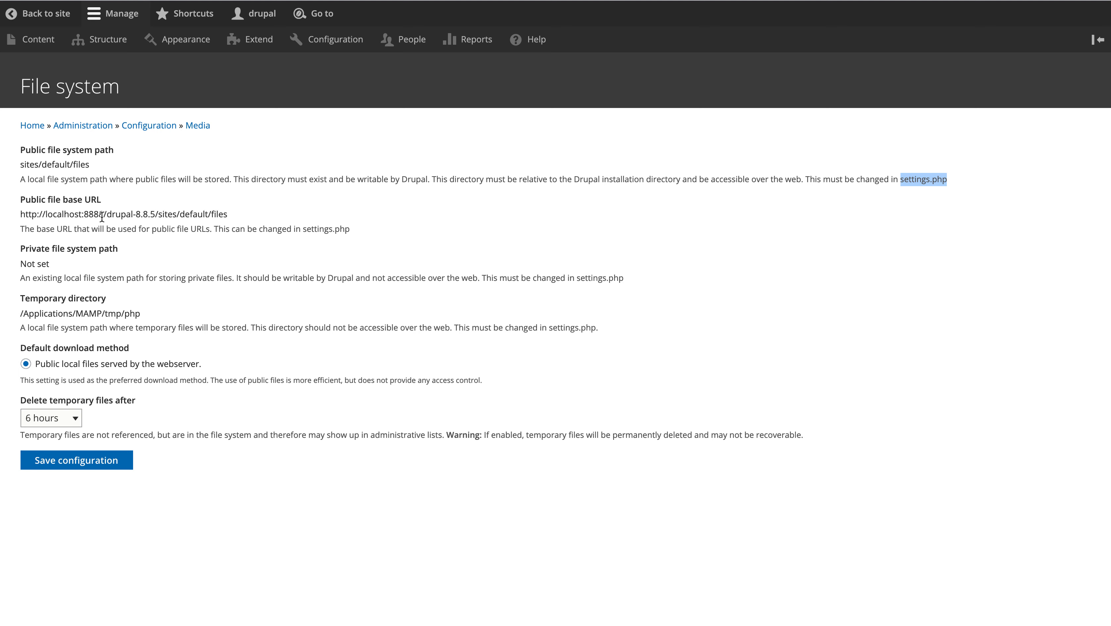
drag(164, 214, 225, 213)
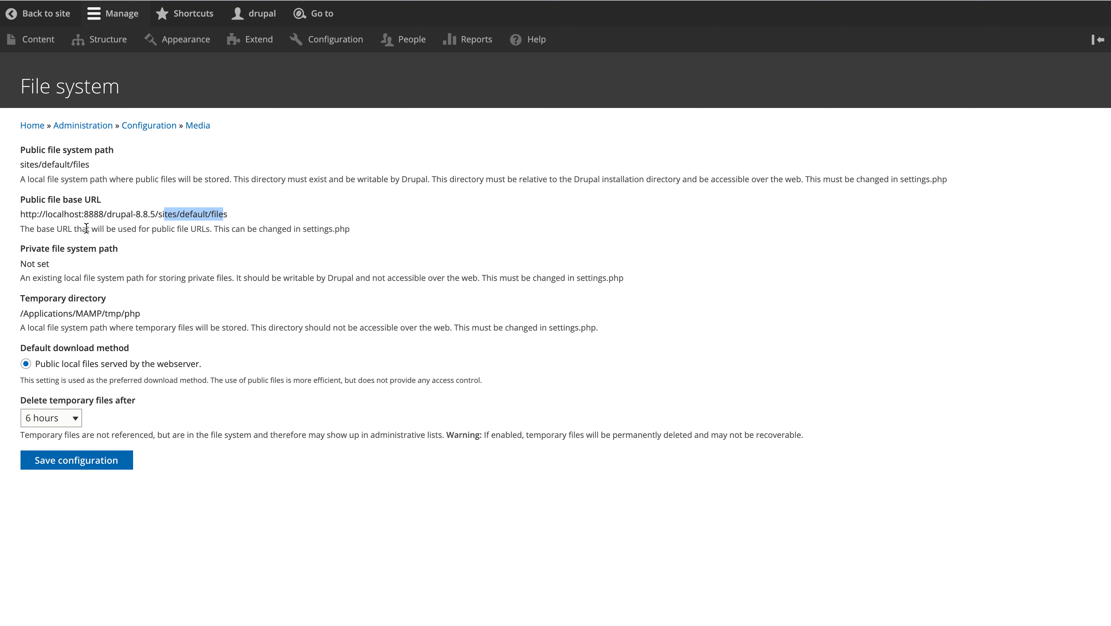
click(123, 231)
drag(147, 230, 351, 234)
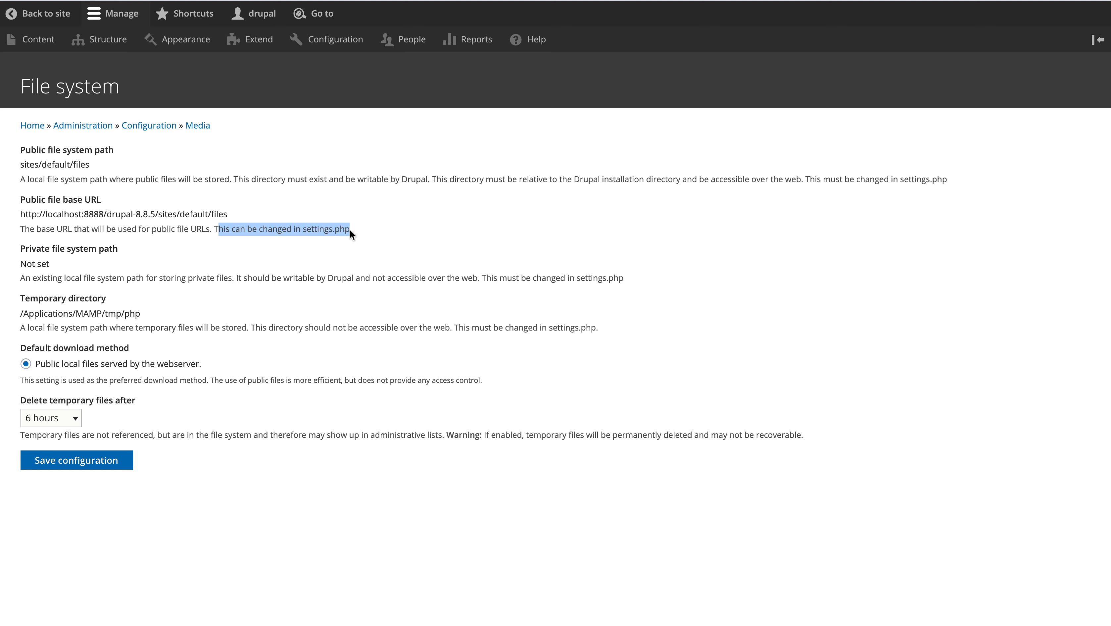
click(353, 229)
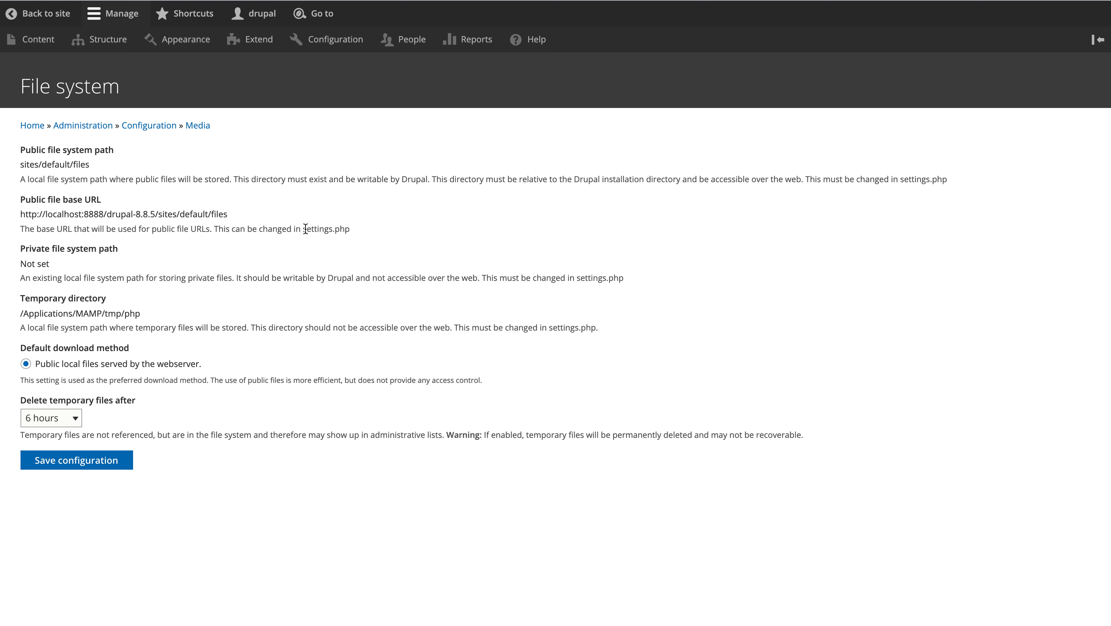
drag(305, 229, 373, 233)
drag(214, 382, 283, 381)
drag(493, 386, 1, 145)
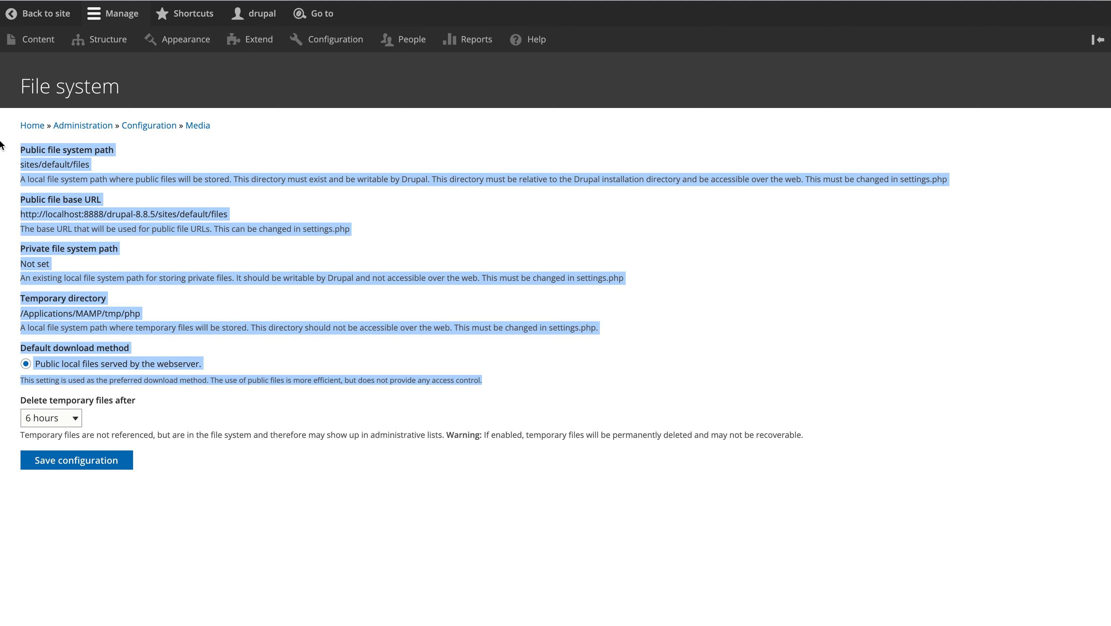
click(162, 409)
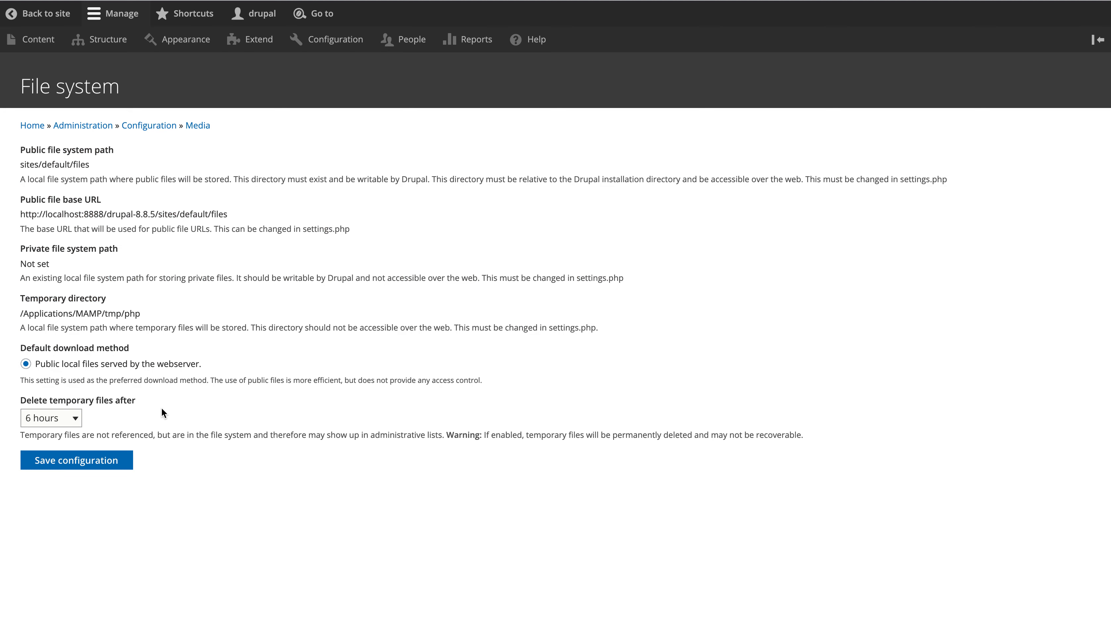
Review the available intervals for deleting temporary files, leaving the selection at 6 hours.
click(79, 417)
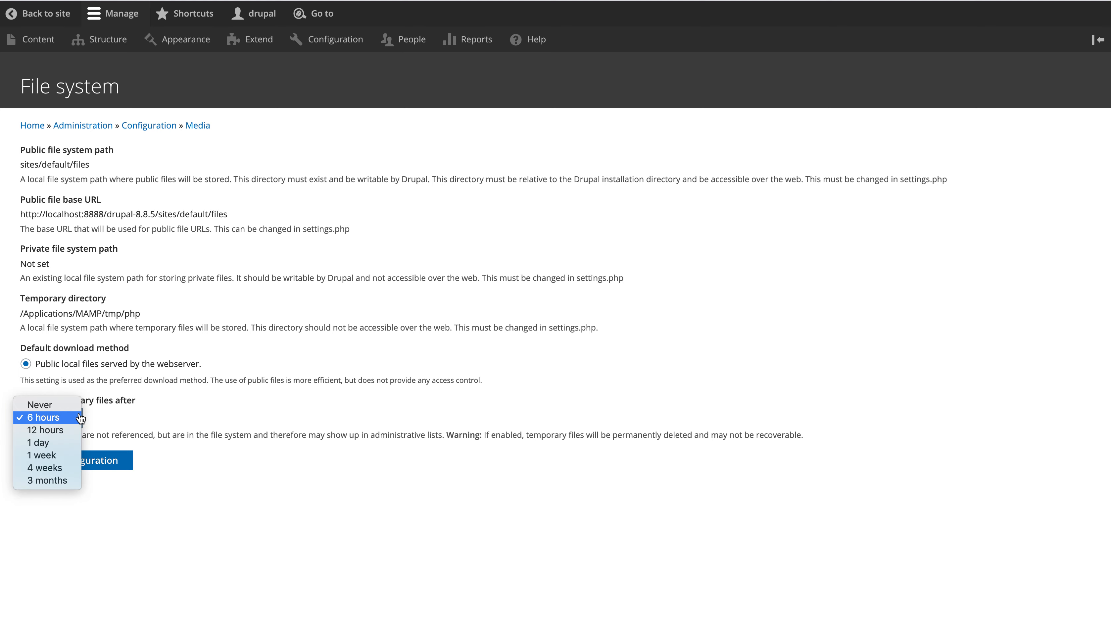
click(180, 419)
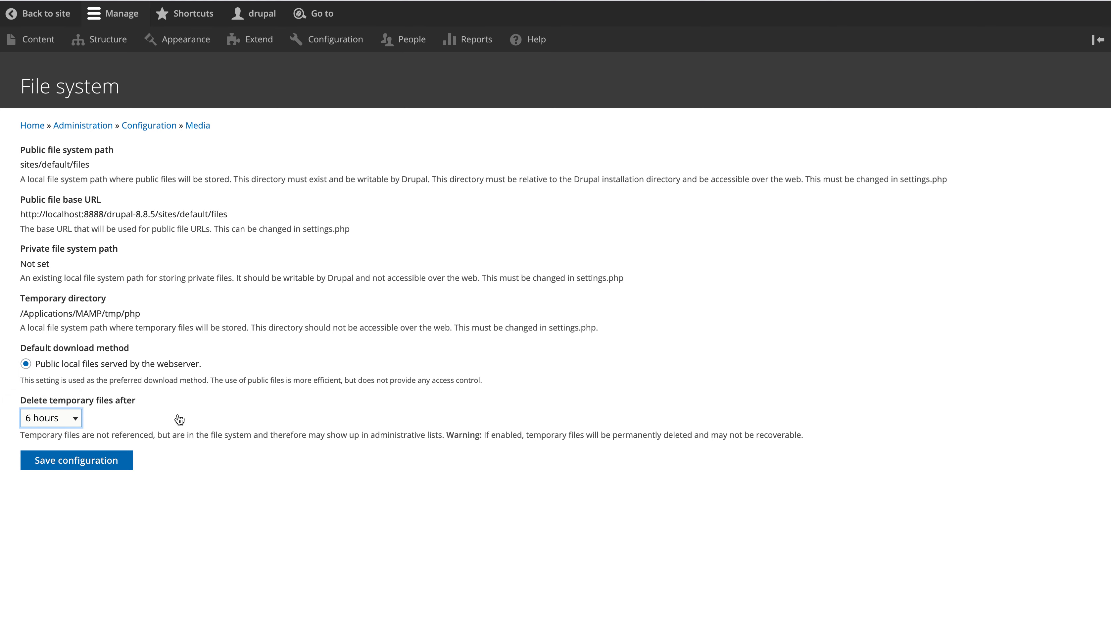
click(77, 419)
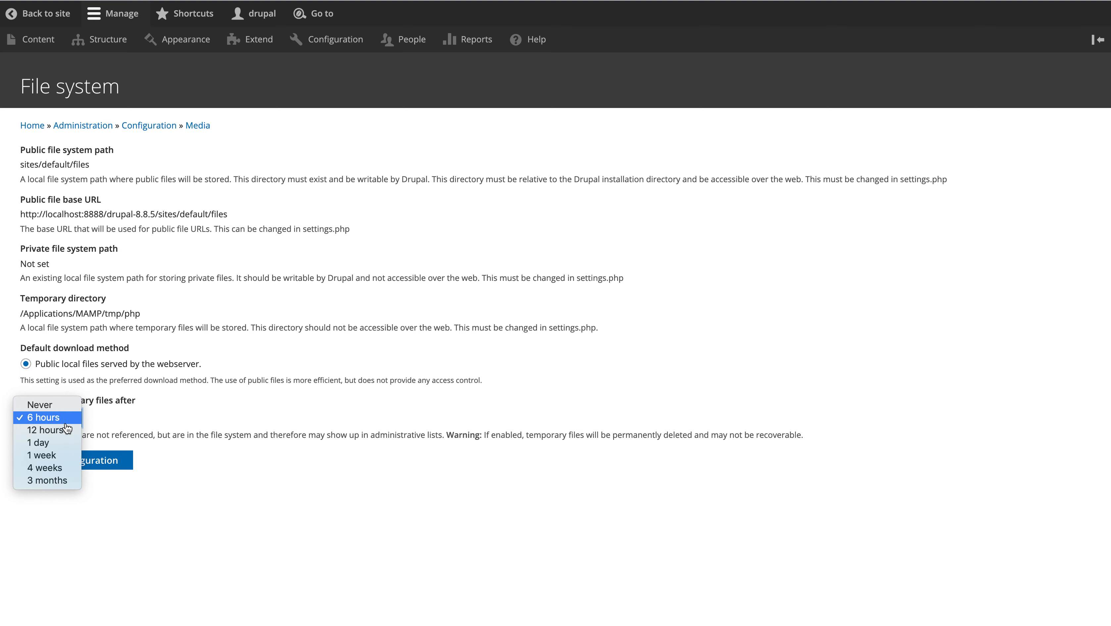
click(316, 425)
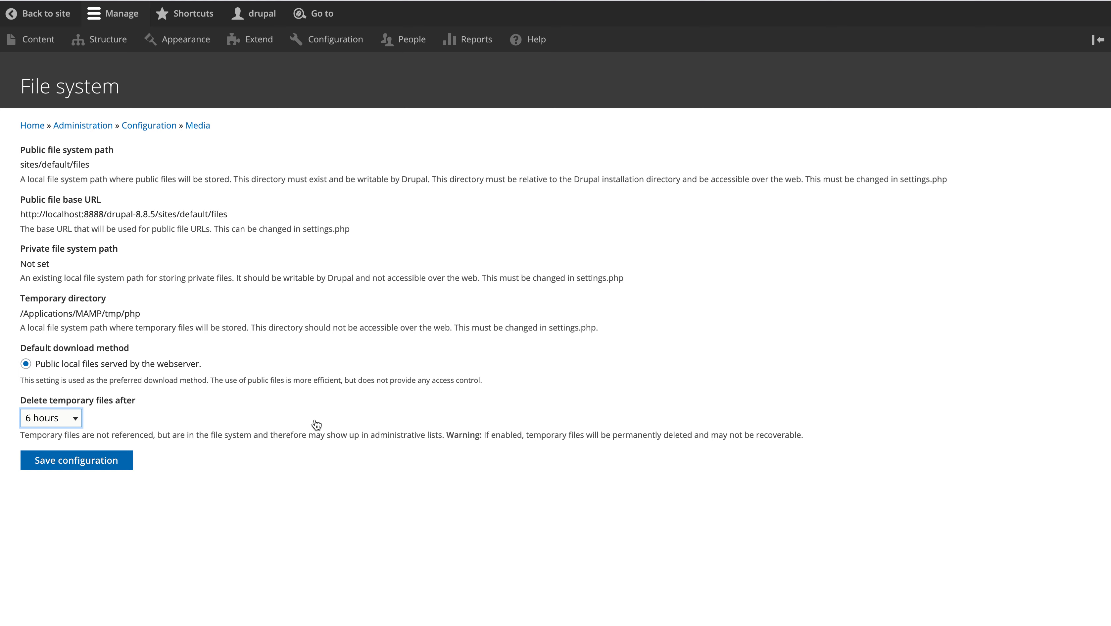
click(51, 418)
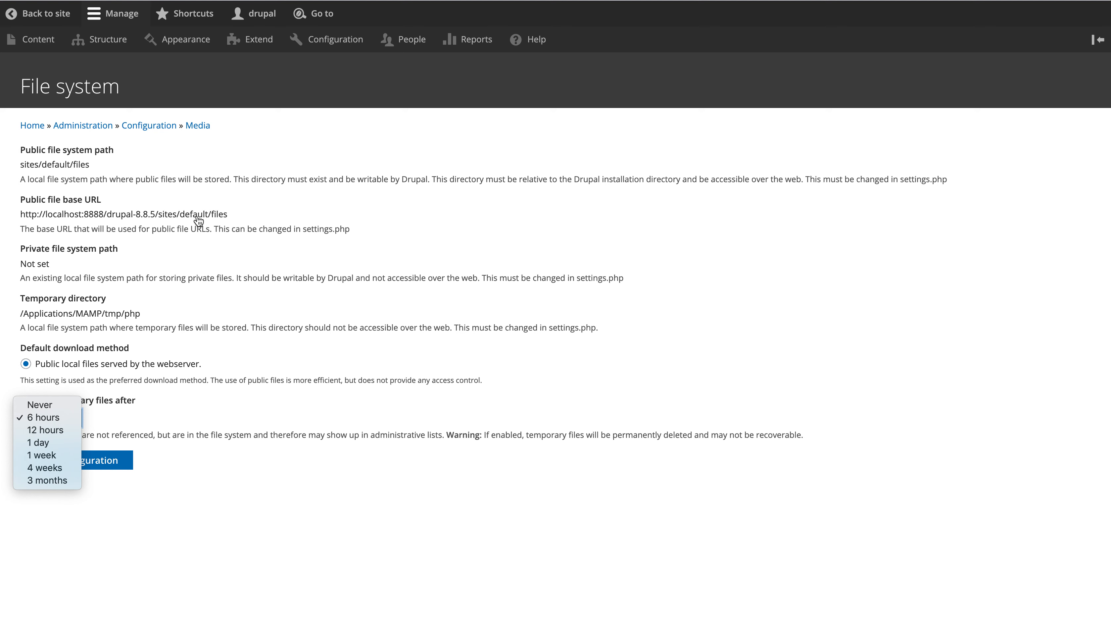
click(206, 128)
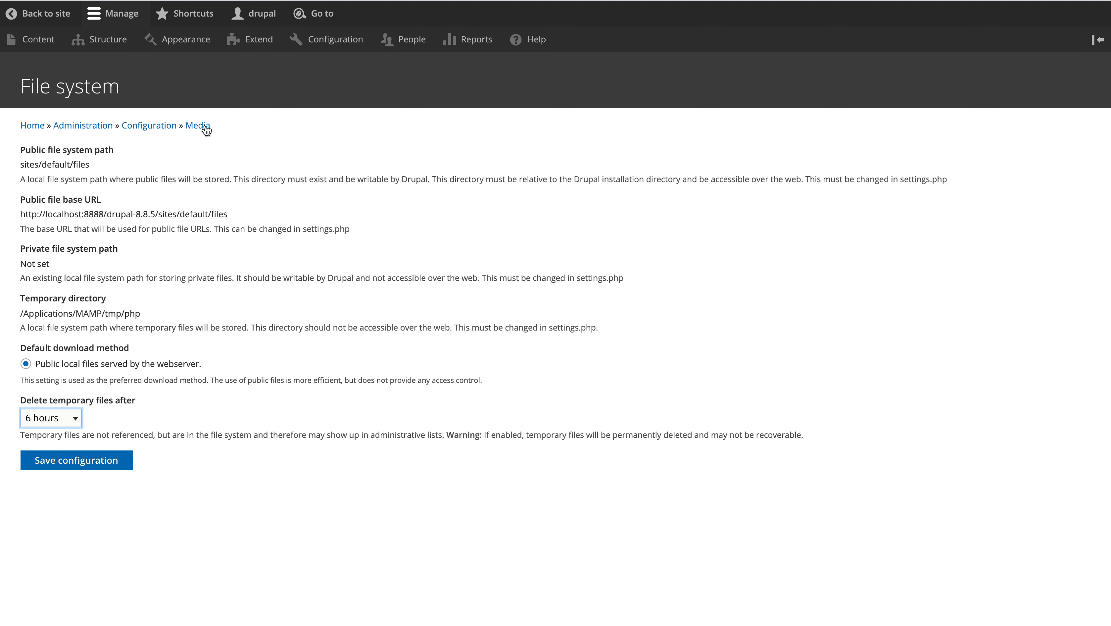
Open the Image styles page in the Media section and create a new image style named "exter-large".
click(164, 129)
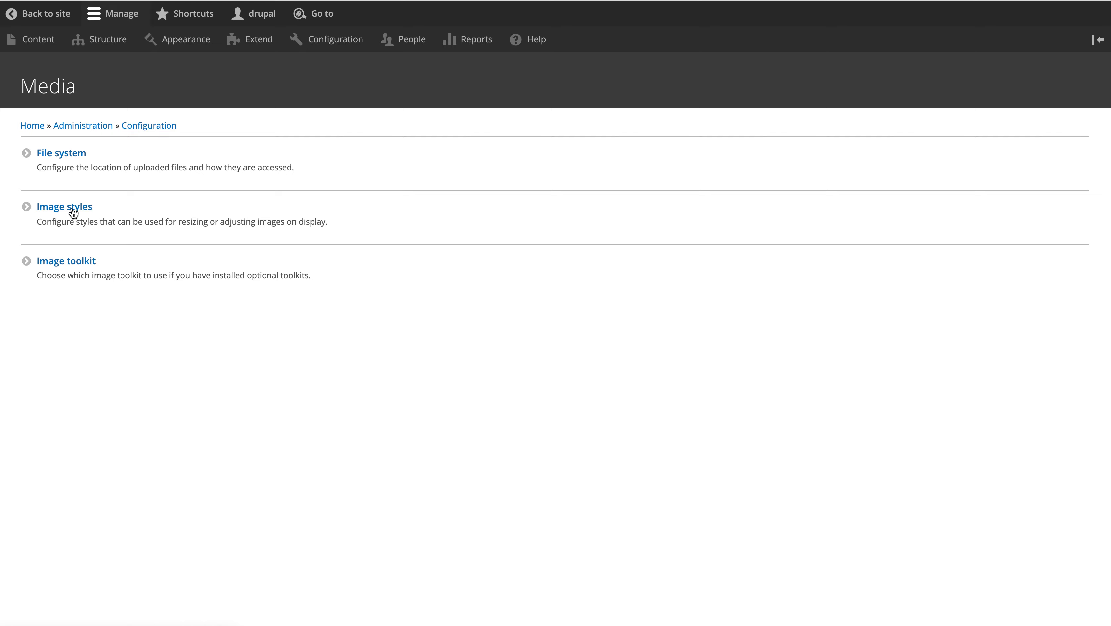
click(73, 213)
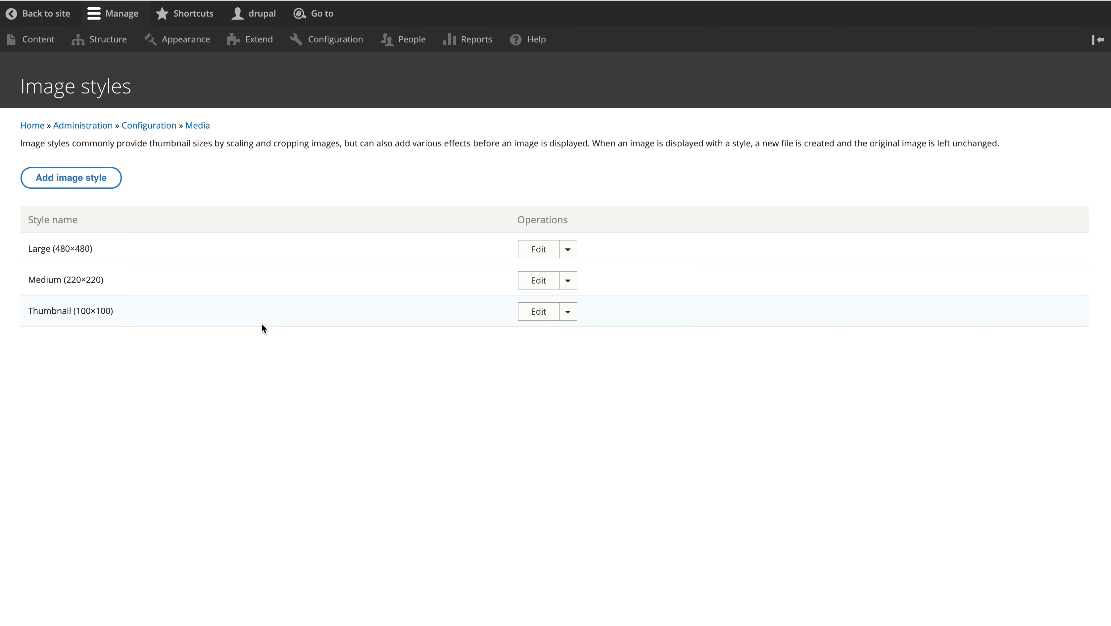
click(112, 188)
click(128, 170)
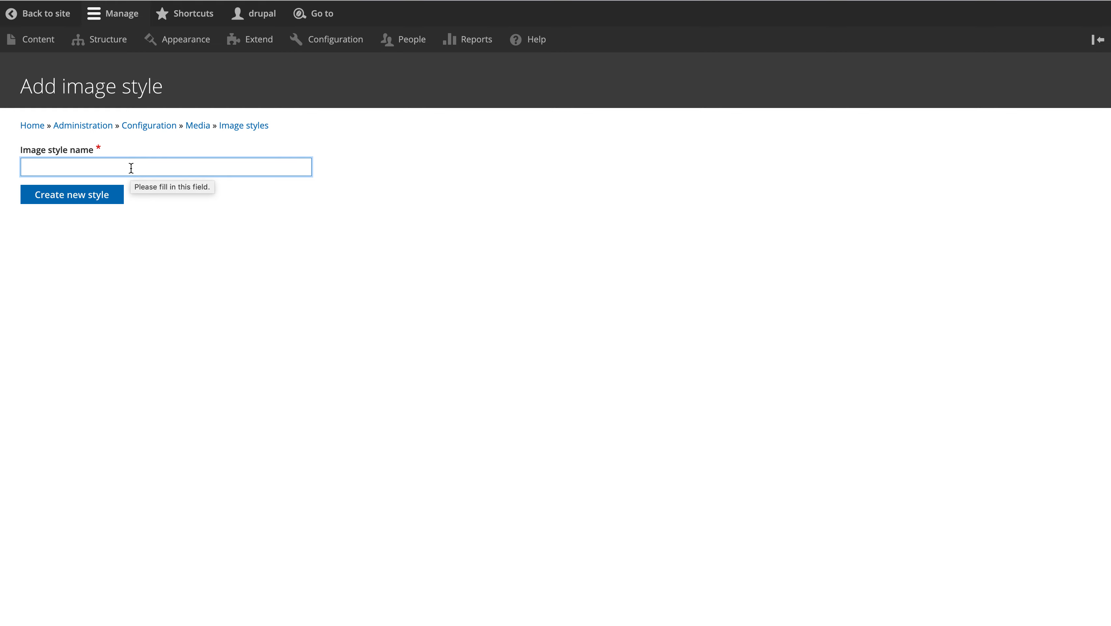
text(exte)
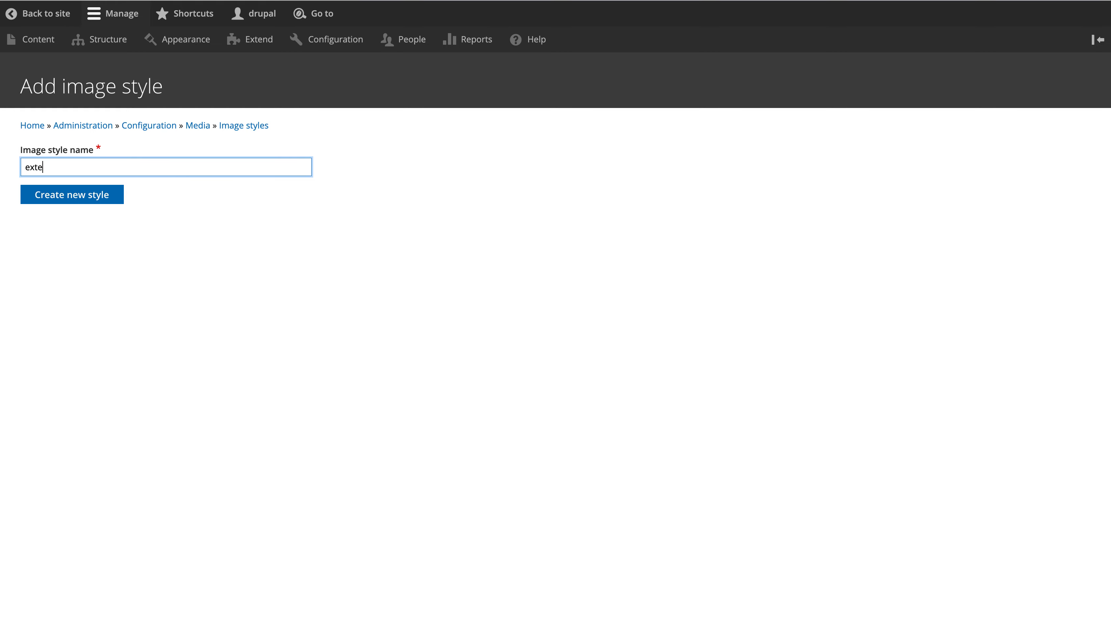
text(r-large)
click(98, 197)
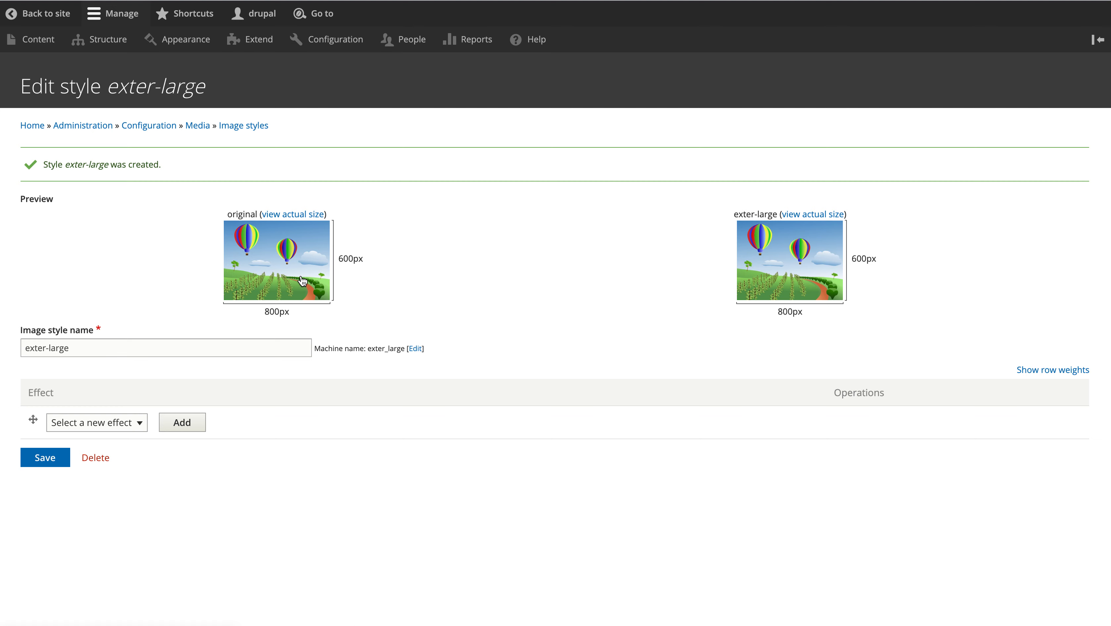
Start a Scale and crop effect for the exter-large style, with a width and height of 1024 pixels each.
click(140, 430)
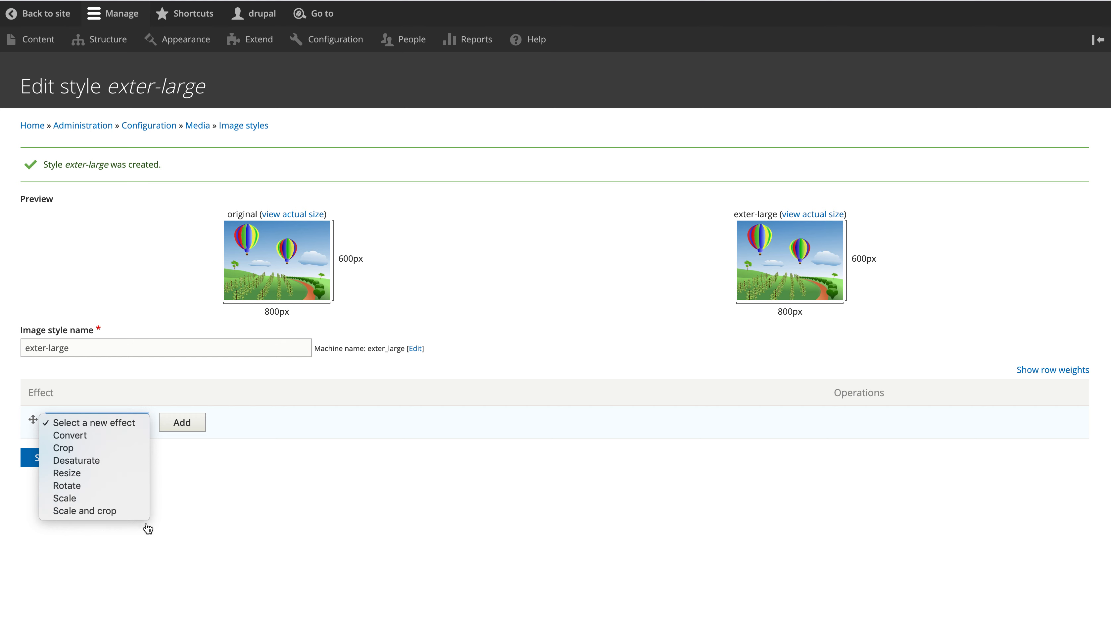
click(137, 511)
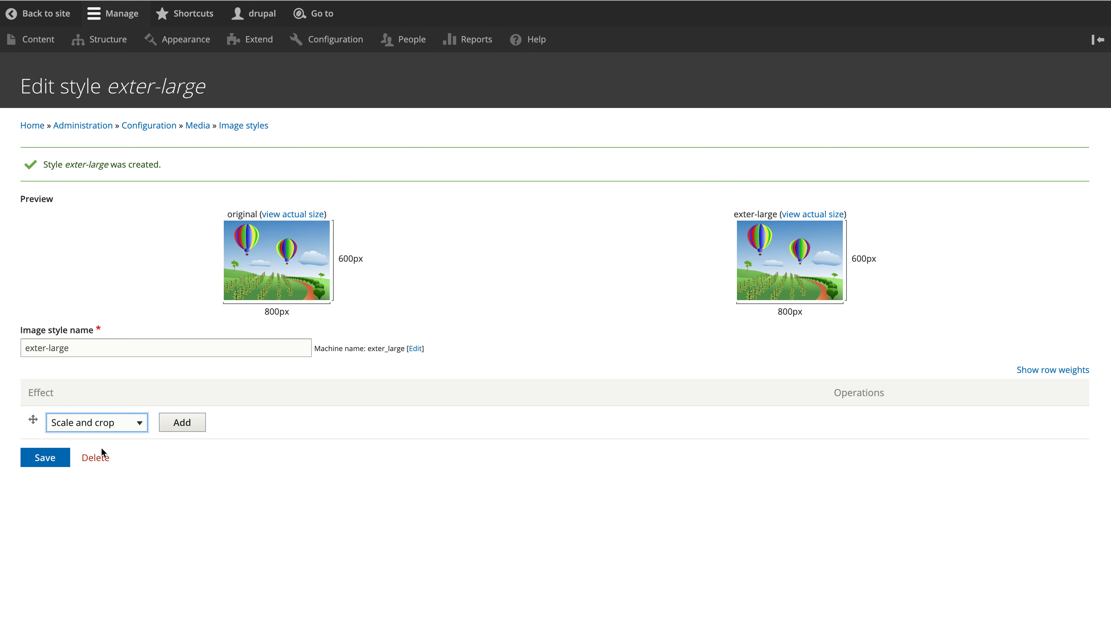
click(183, 425)
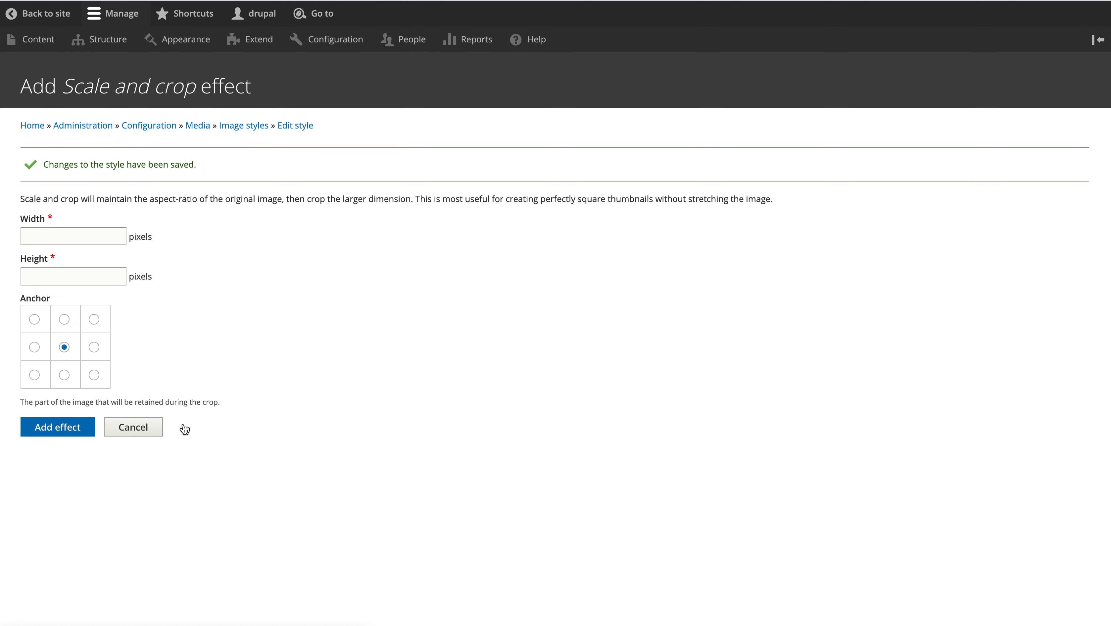
click(93, 242)
text(1024)
click(78, 277)
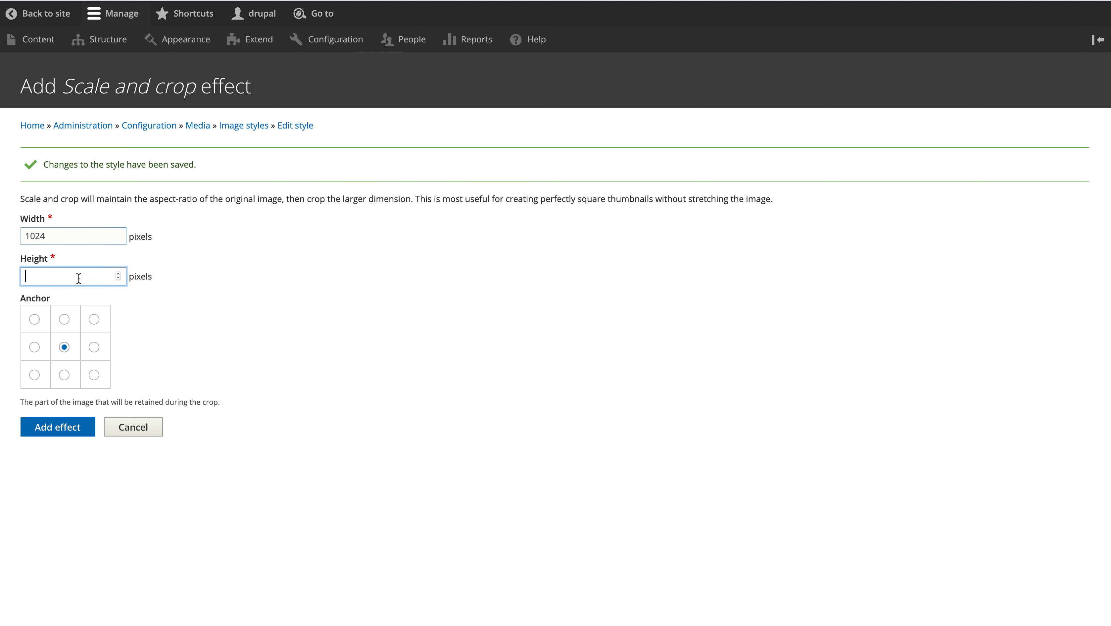
text(1024)
Try different crop anchors, settle on the centre anchor, and add the Scale and crop effect to the style.
click(66, 322)
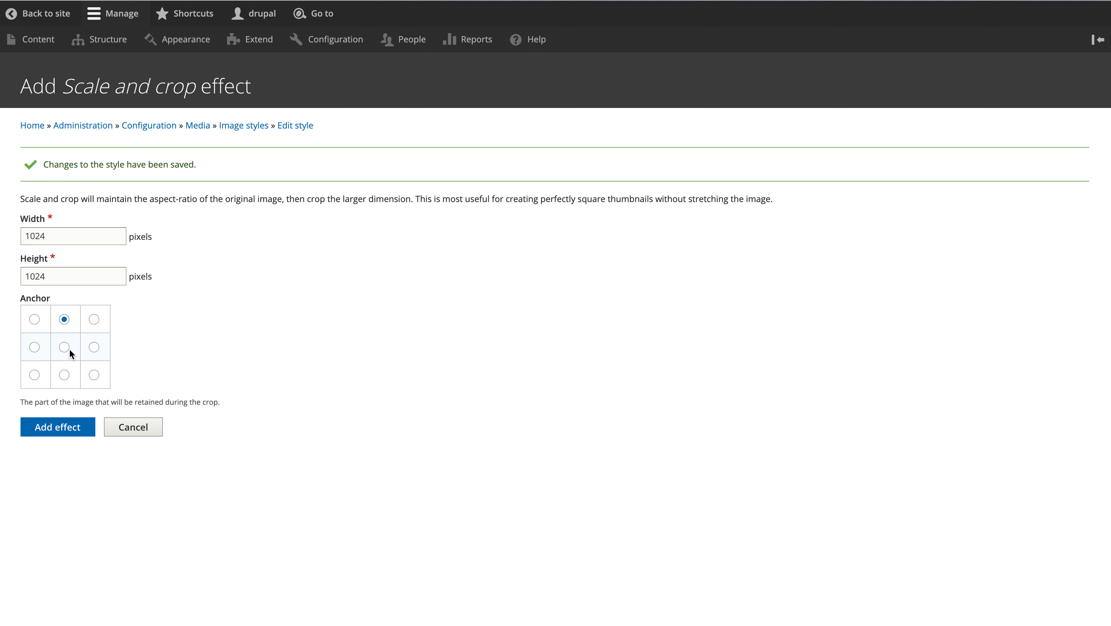
click(70, 348)
click(34, 319)
click(65, 320)
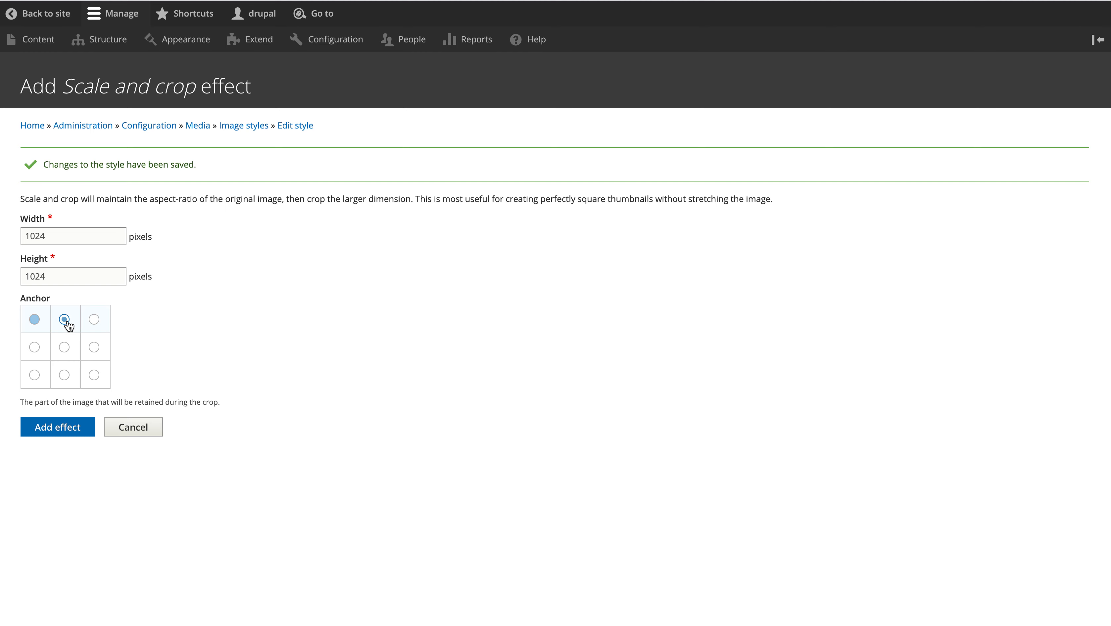
click(64, 347)
click(65, 425)
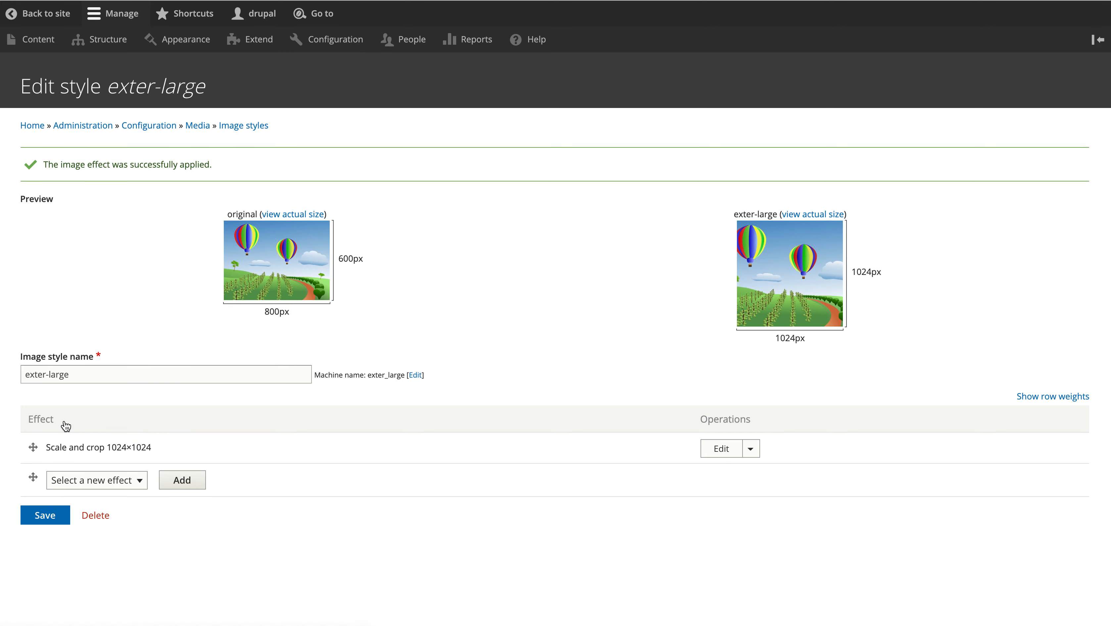
Return to the image styles list and check the exter-large entry.
click(237, 127)
drag(89, 248, 15, 248)
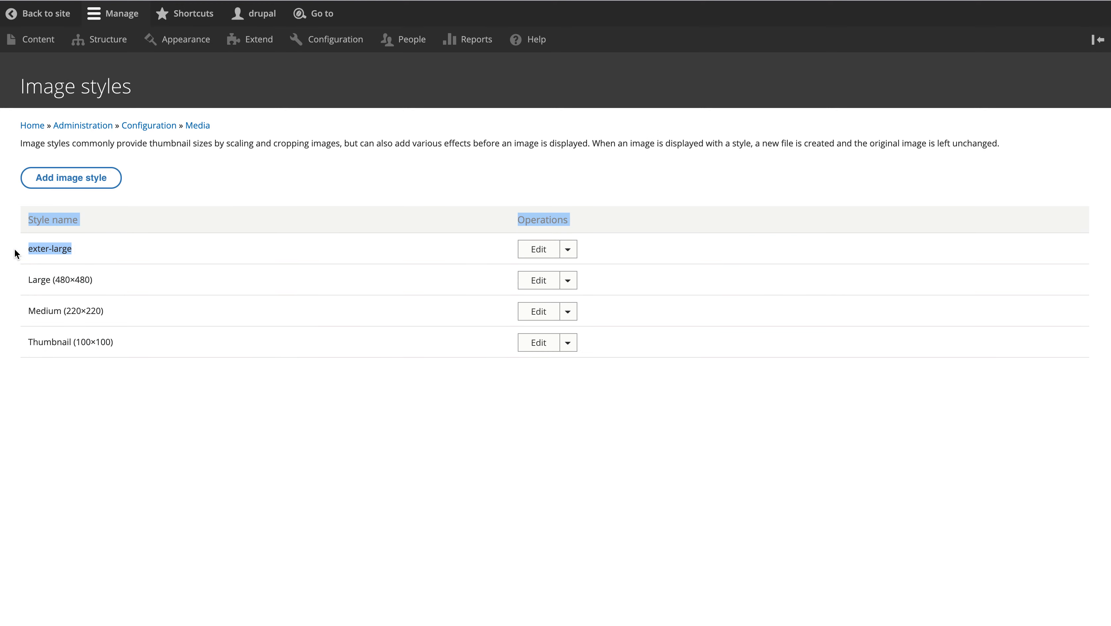
click(168, 260)
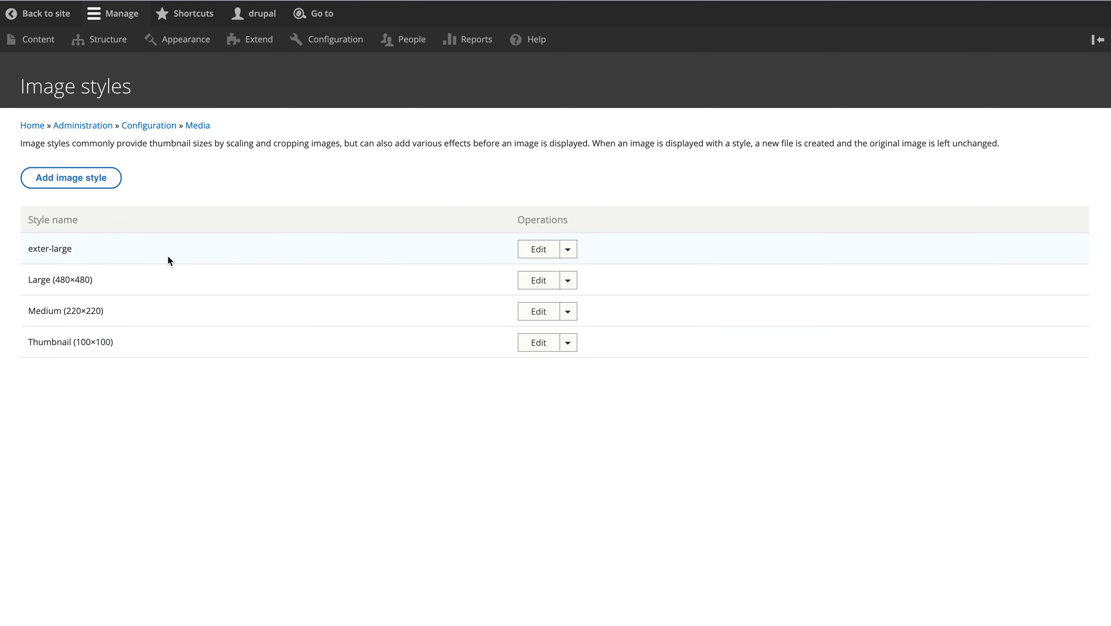
drag(86, 249, 28, 248)
Open the Image toolkit settings from the configuration overview, set the JPEG quality to 80% and save the configuration.
click(170, 128)
scroll(663, 390, down, 5)
scroll(677, 397, down, 3)
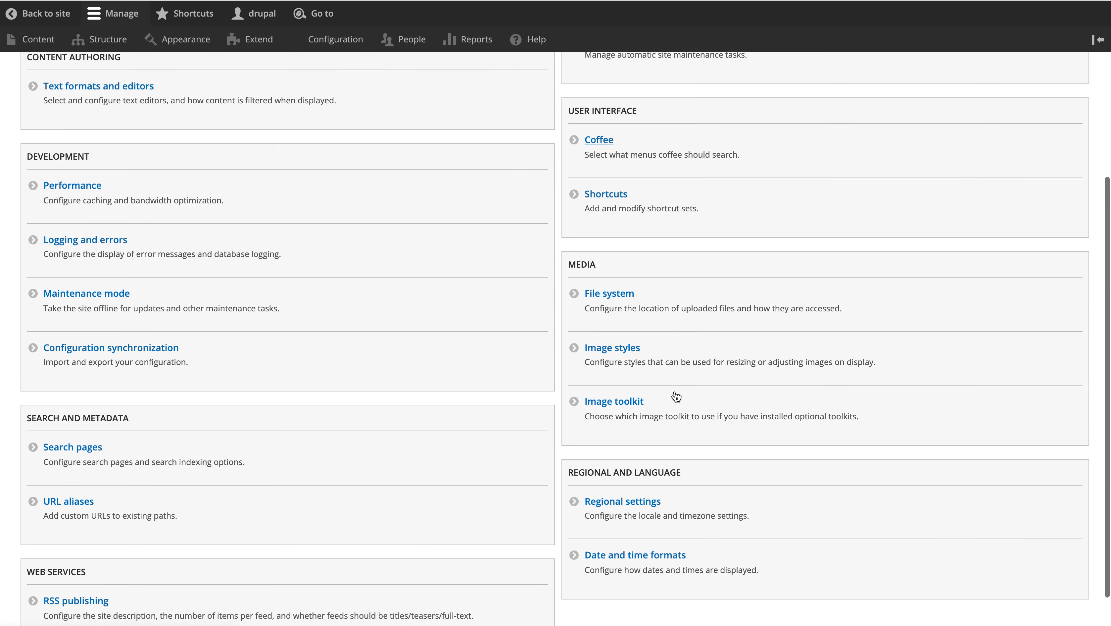
click(629, 408)
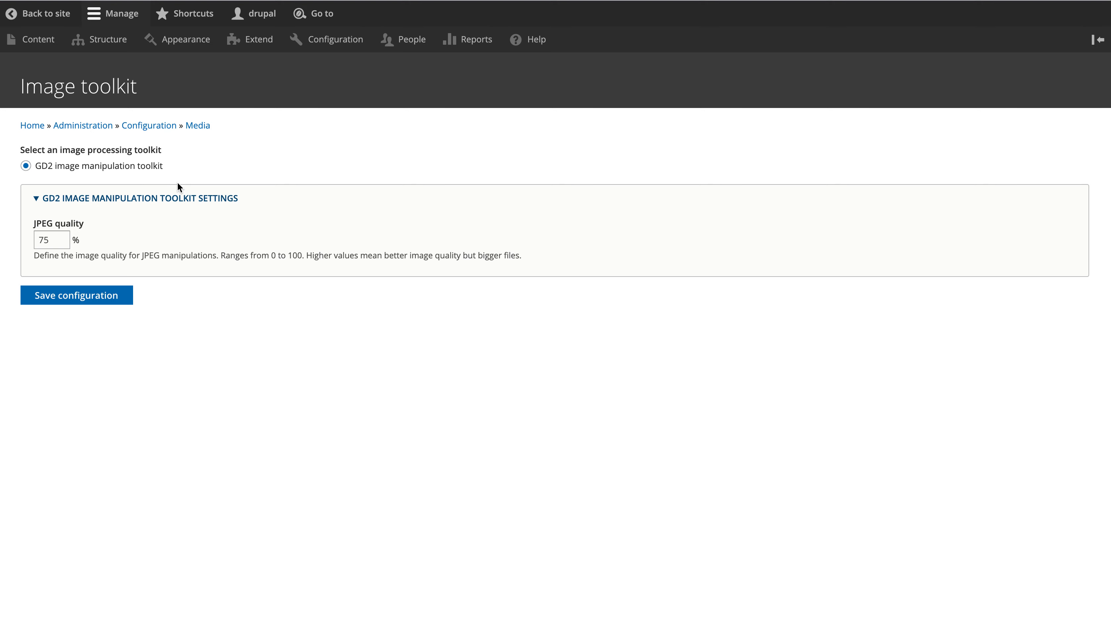
drag(49, 240, 14, 247)
text(80)
click(70, 293)
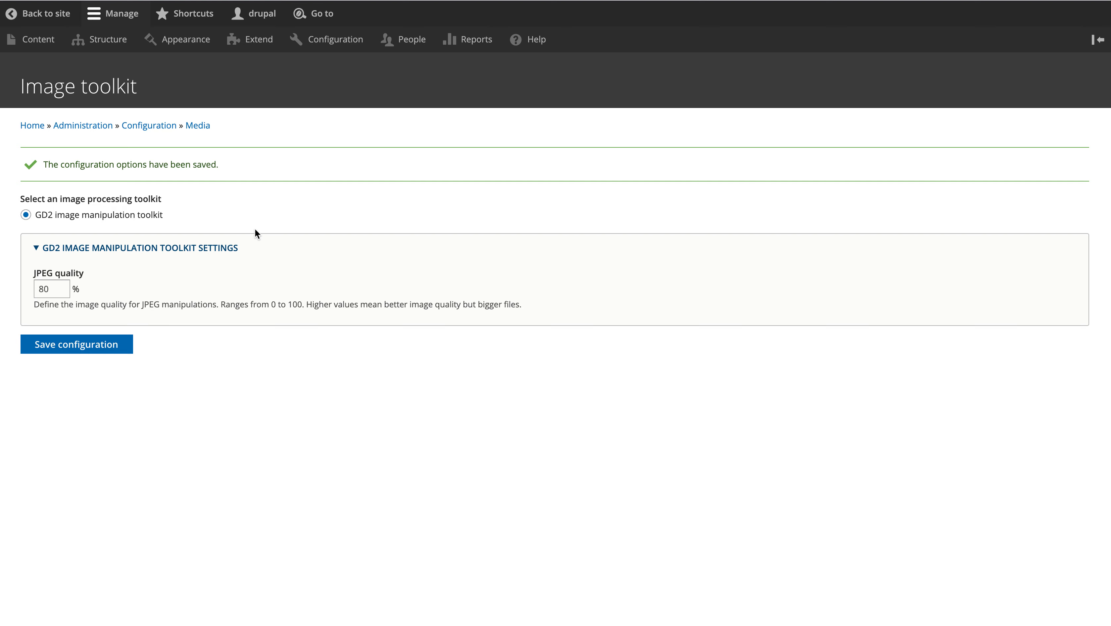
Return to the configuration overview and review its User Interface, Media, and Regional and Language sections.
click(334, 51)
scroll(394, 288, down, 7)
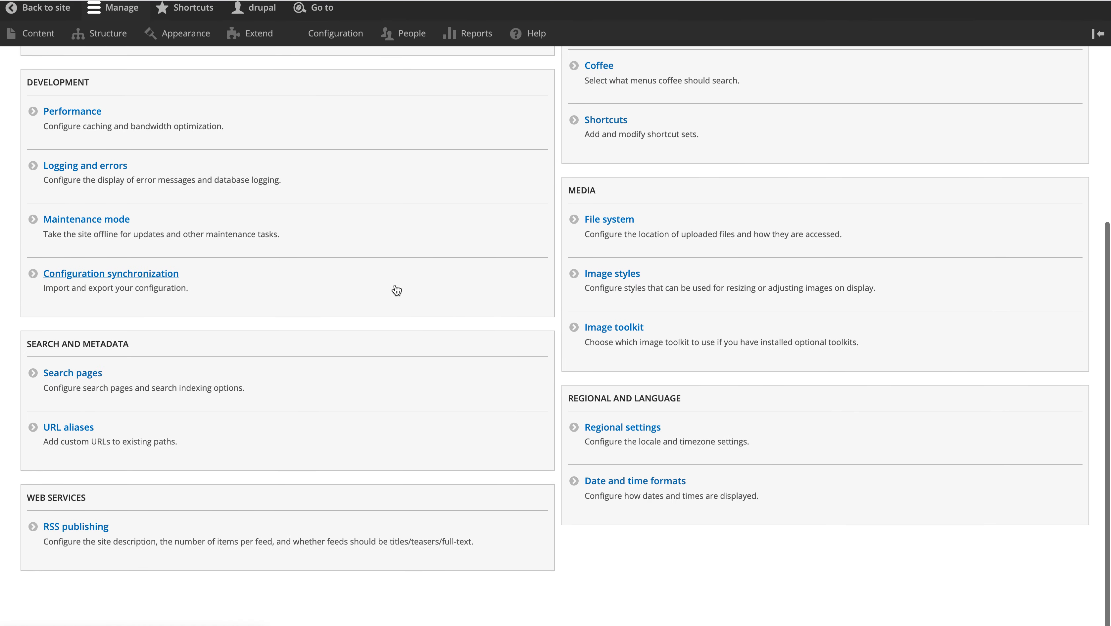
drag(608, 198, 581, 196)
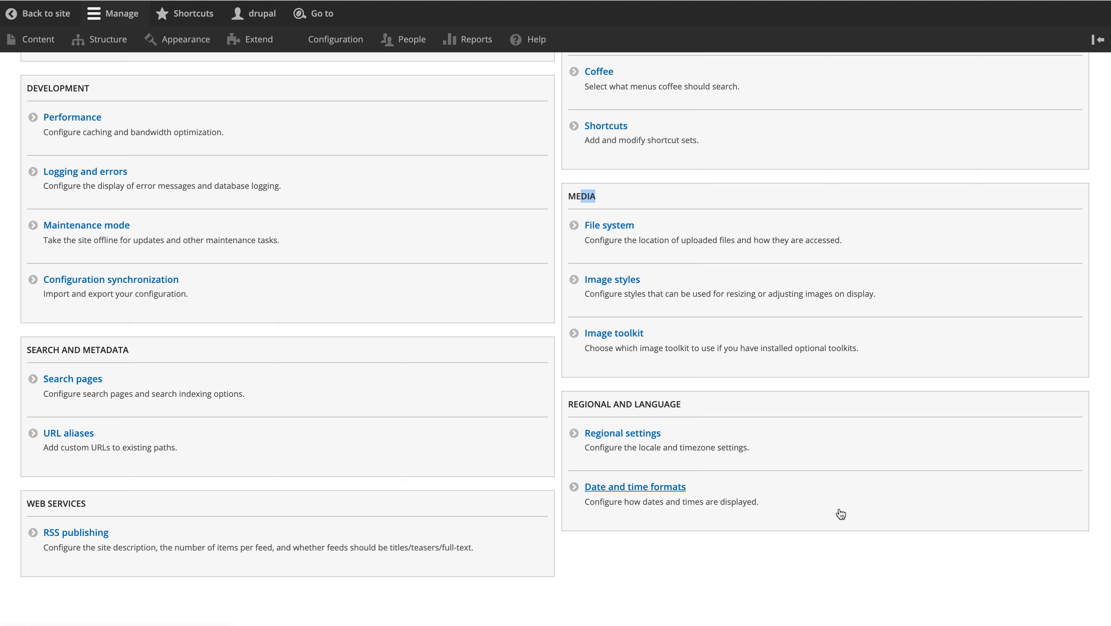
scroll(840, 514, up, 3)
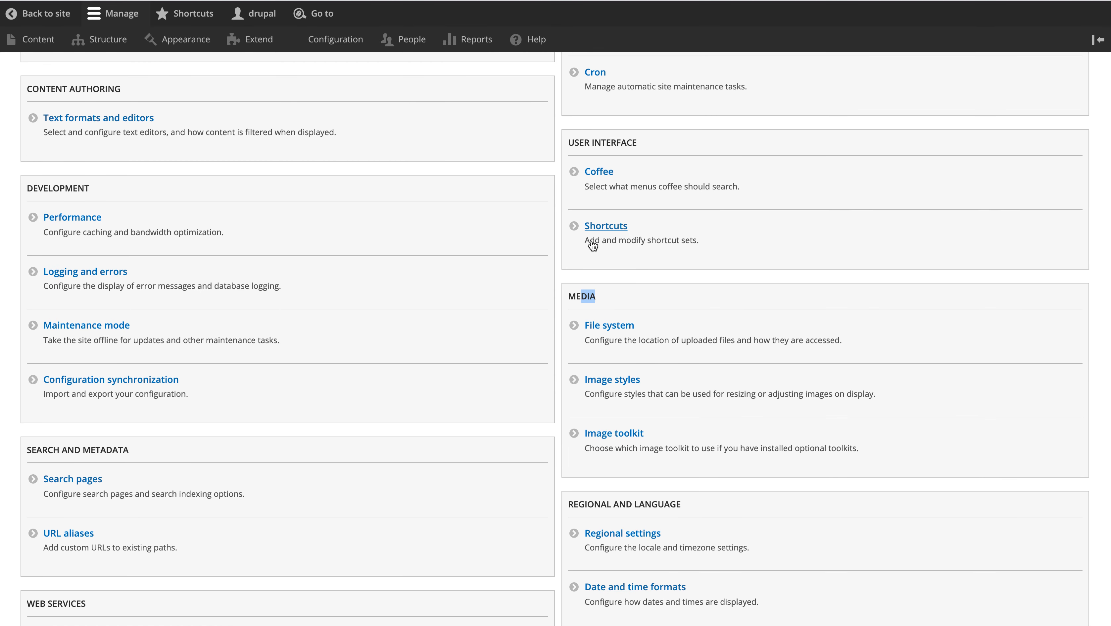
scroll(652, 325, down, 3)
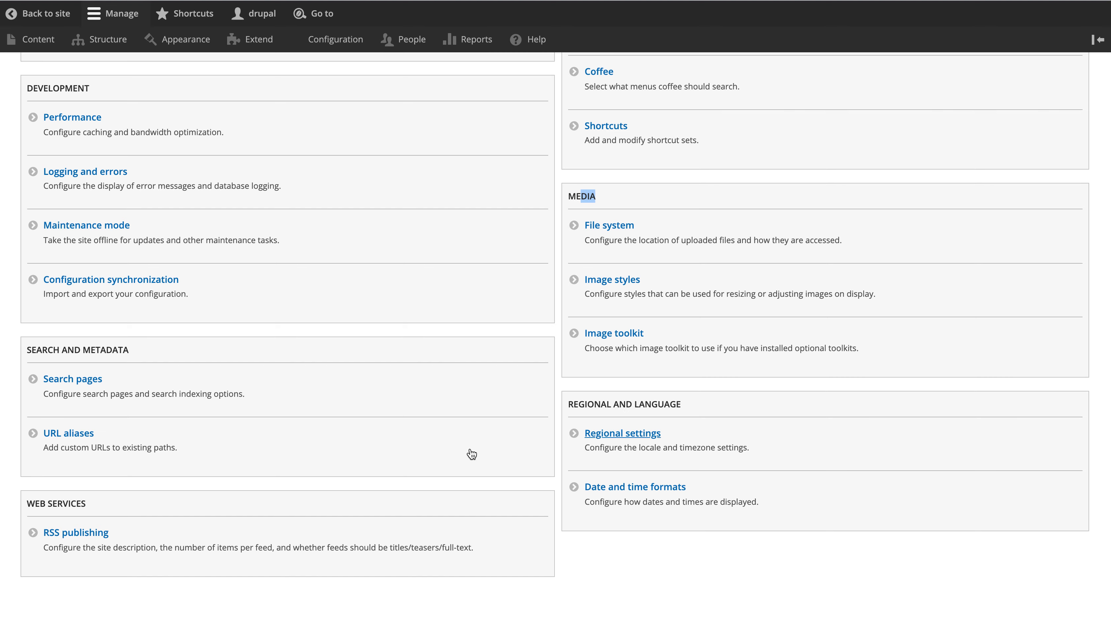
scroll(317, 422, up, 3)
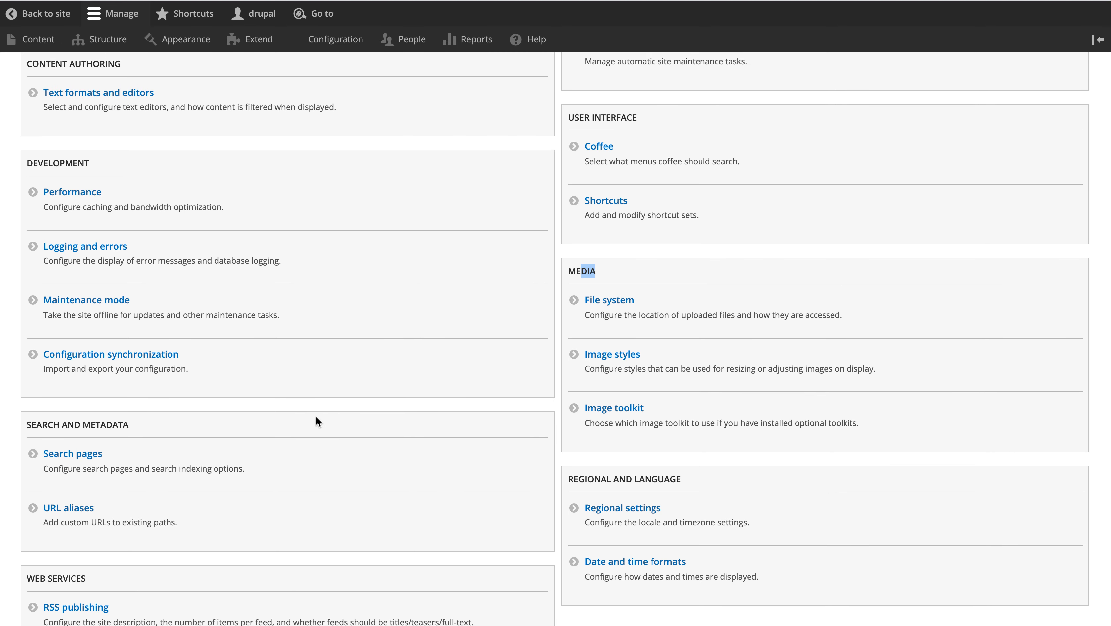
scroll(316, 417, down, 3)
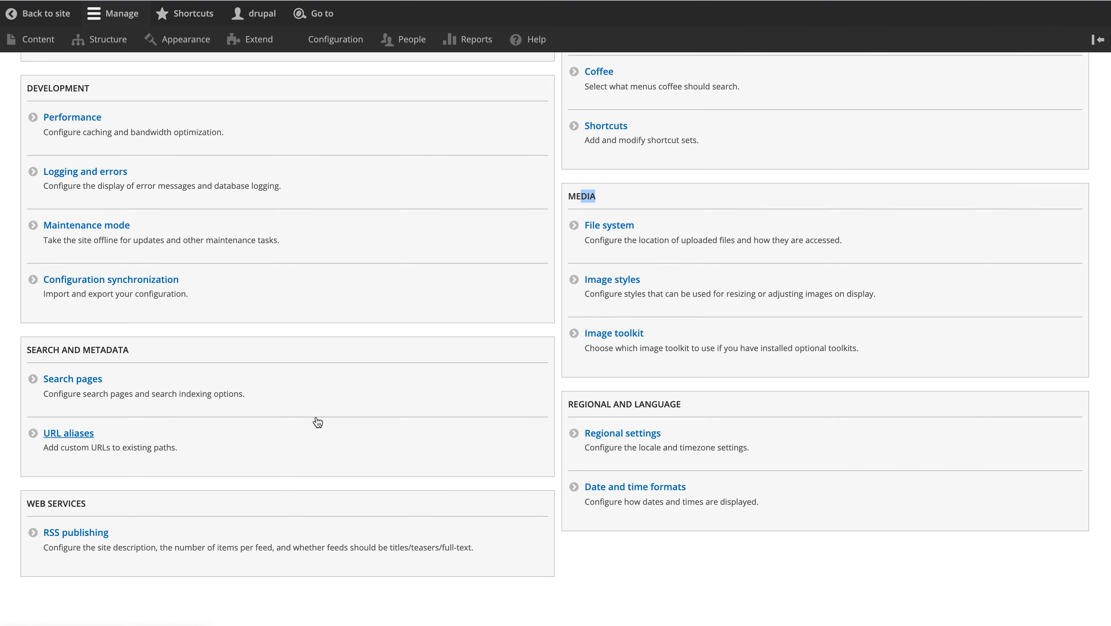